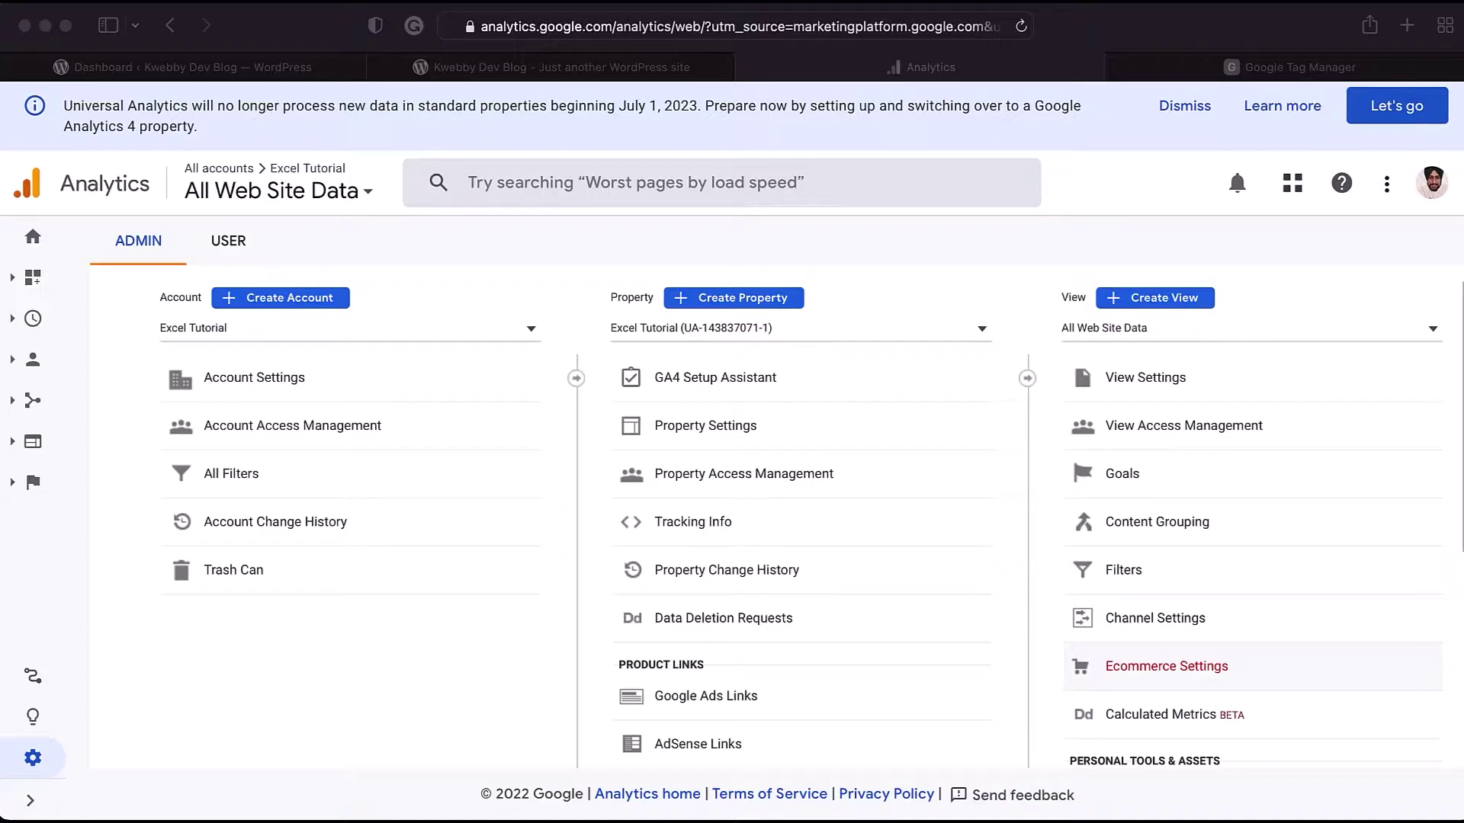
# - Look over the GA4 Setup Assistant, then start a new Analytics account from Admin
pyautogui.click(464, 251)
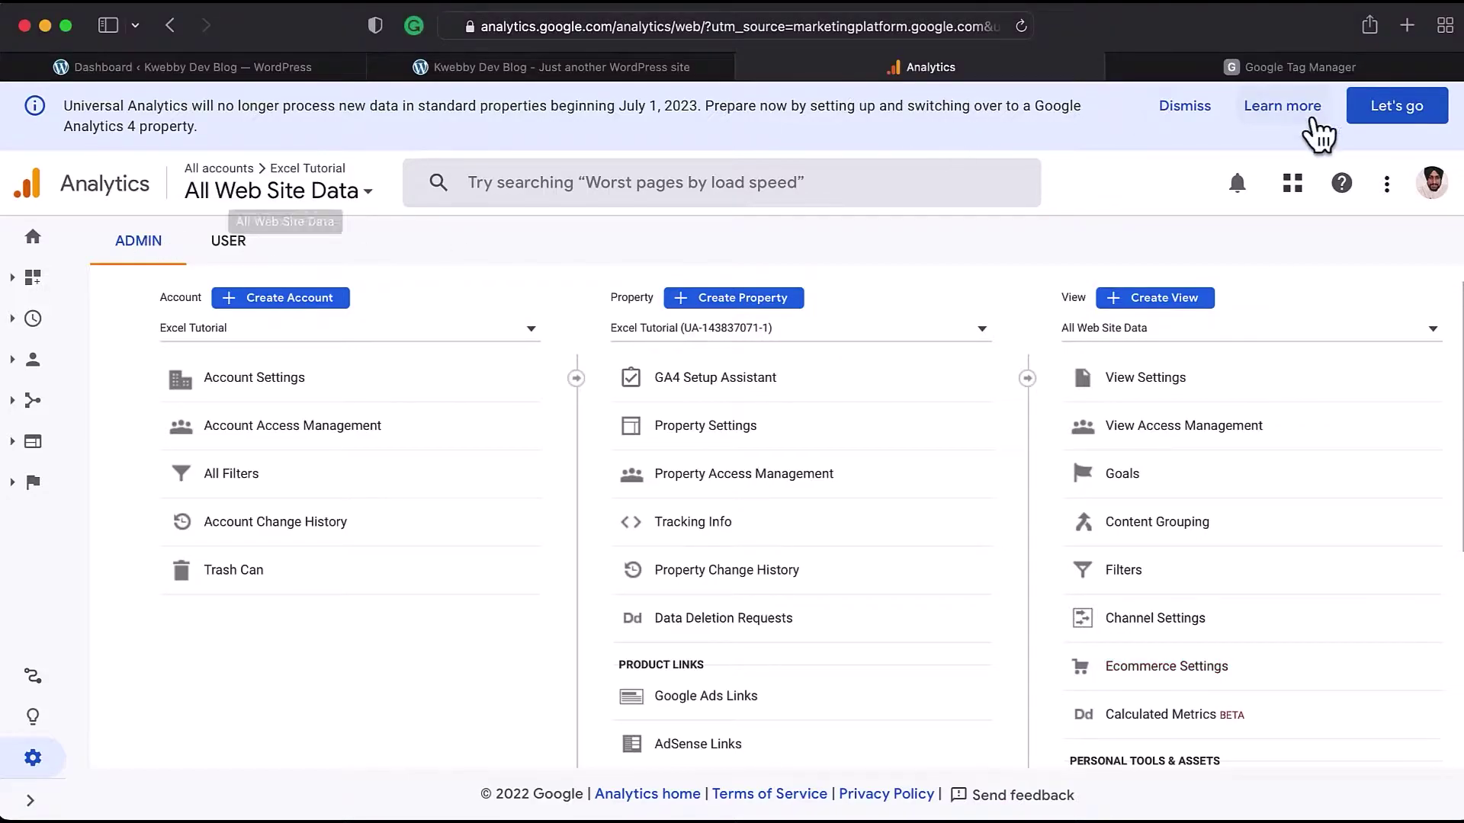
pyautogui.click(1395, 107)
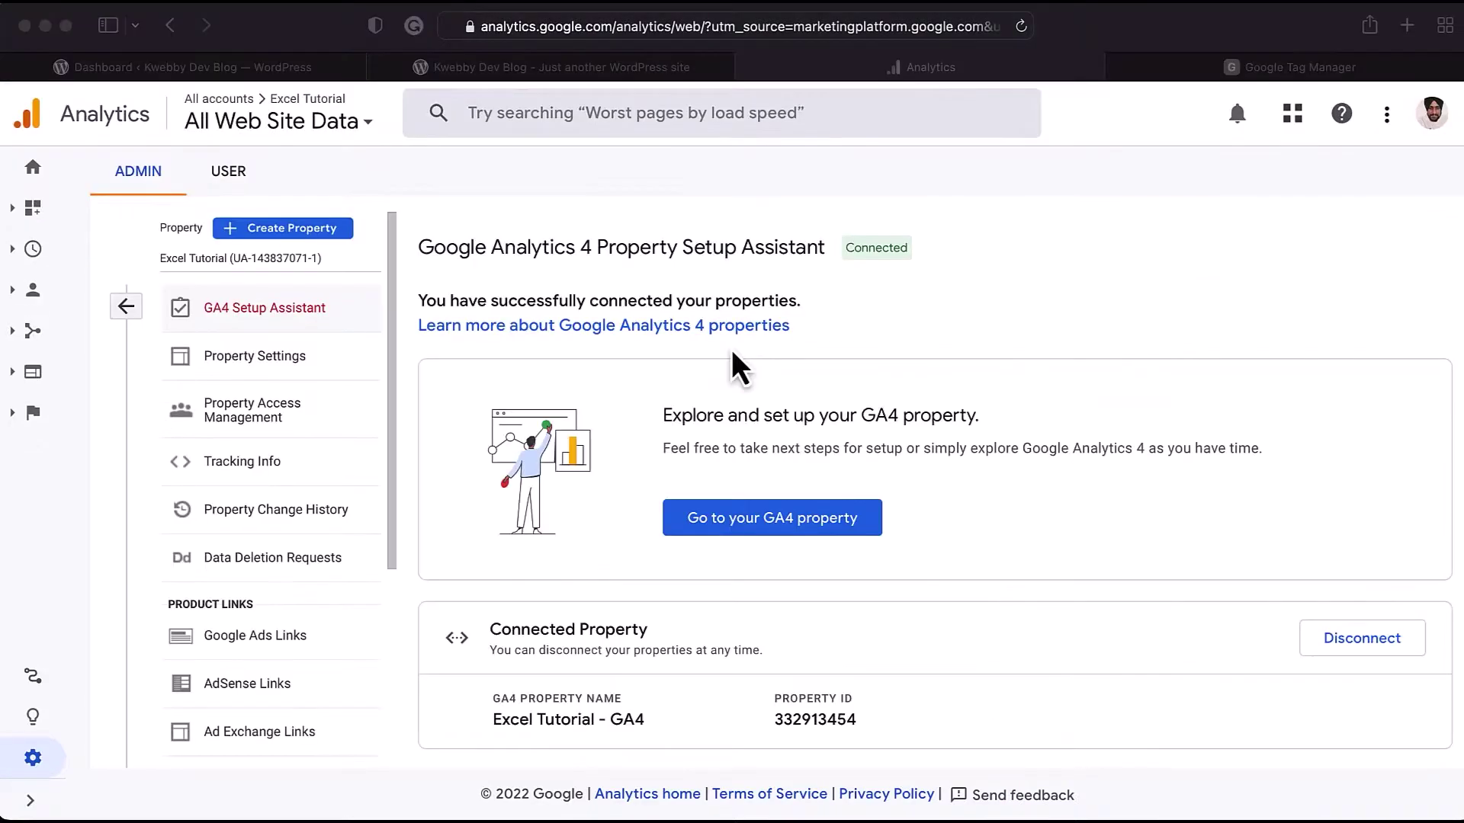
pyautogui.click(33, 758)
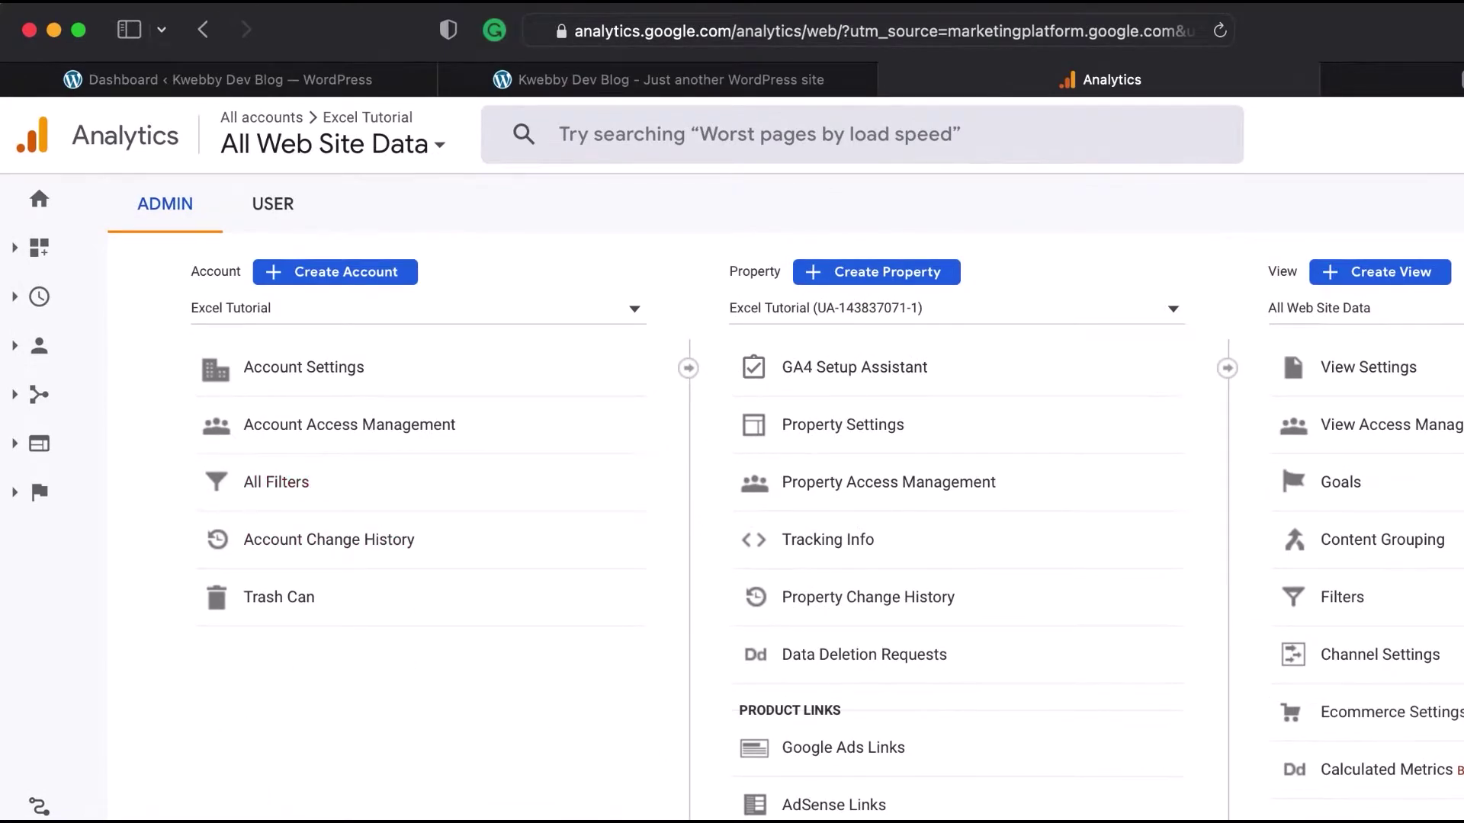
pyautogui.click(377, 276)
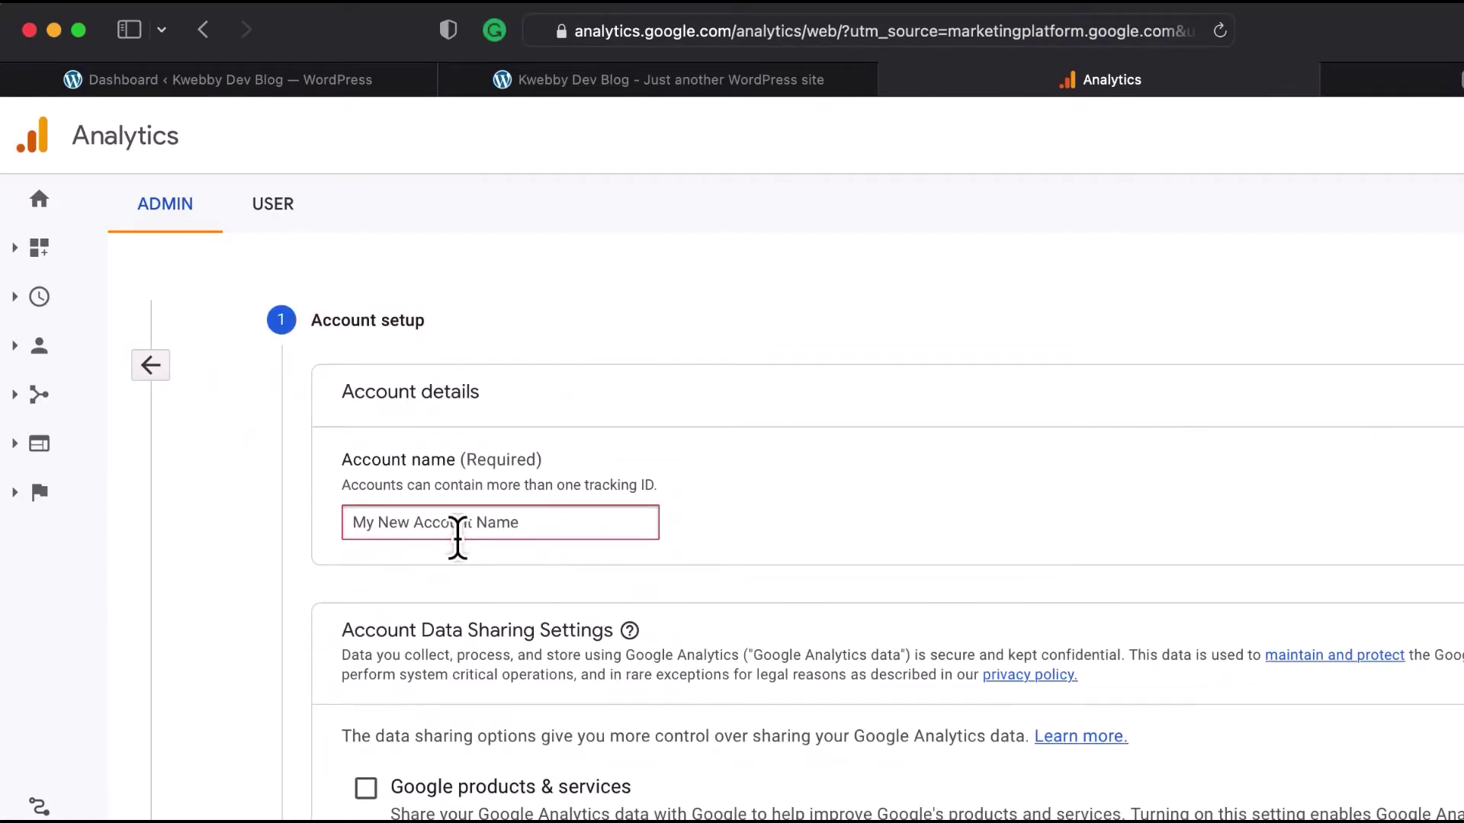
# - Name the account 'Kwebby' and the property 'Kwebby dev 4'
pyautogui.write('Kwebby dev')
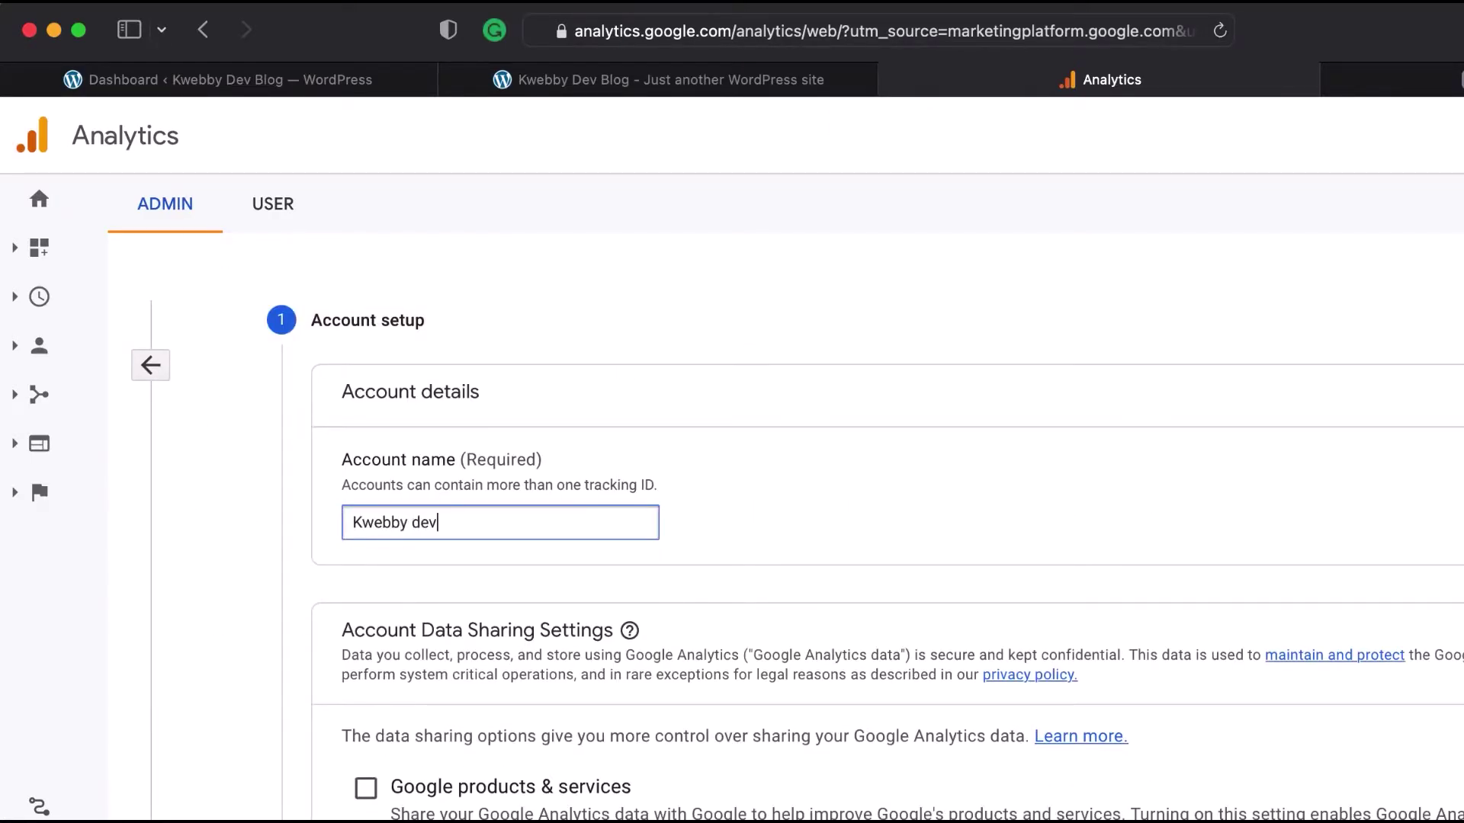
pyautogui.scroll(-7, 510, 587)
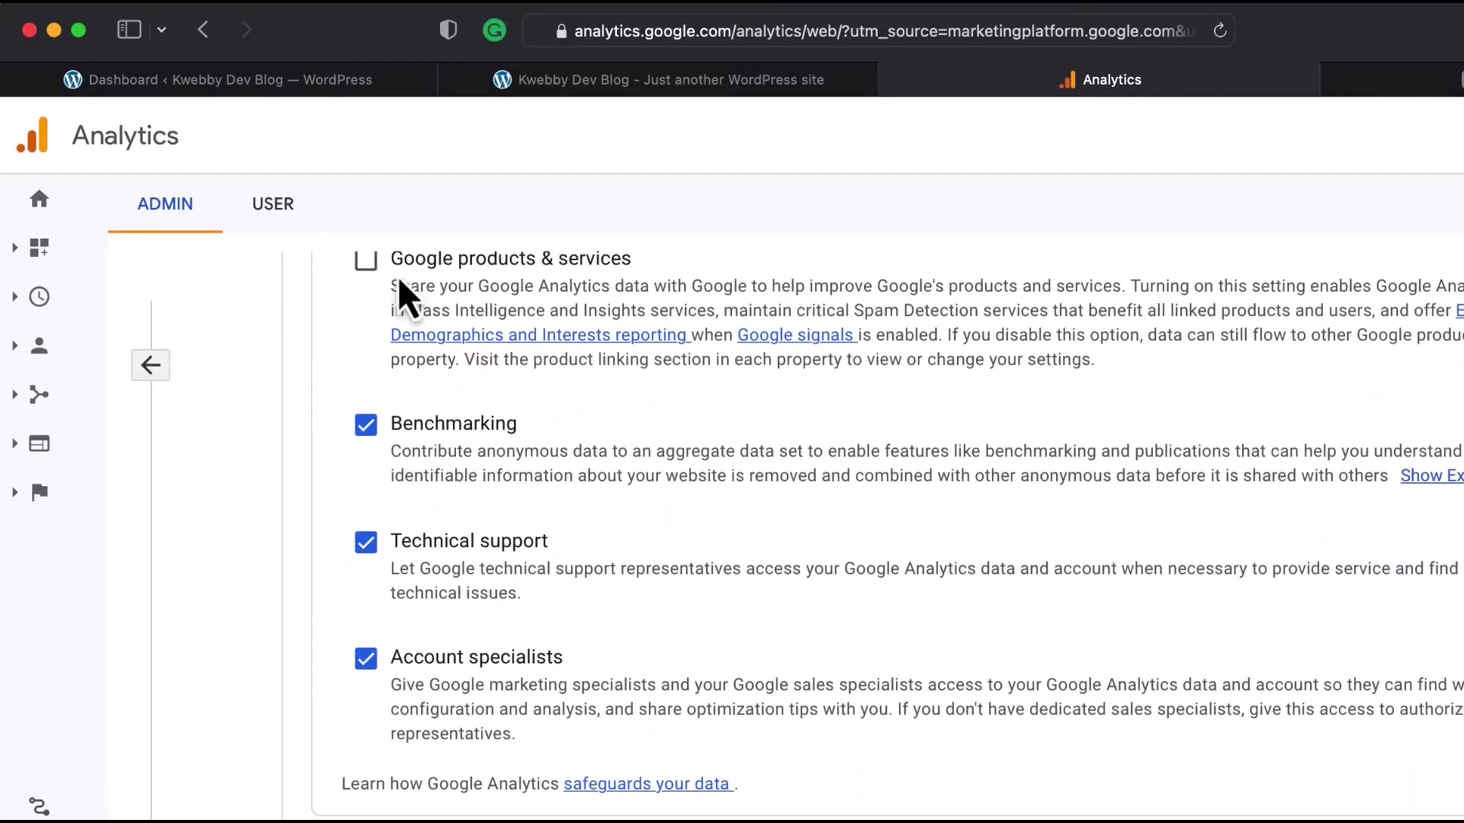
pyautogui.scroll(-3, 374, 534)
pyautogui.click(359, 699)
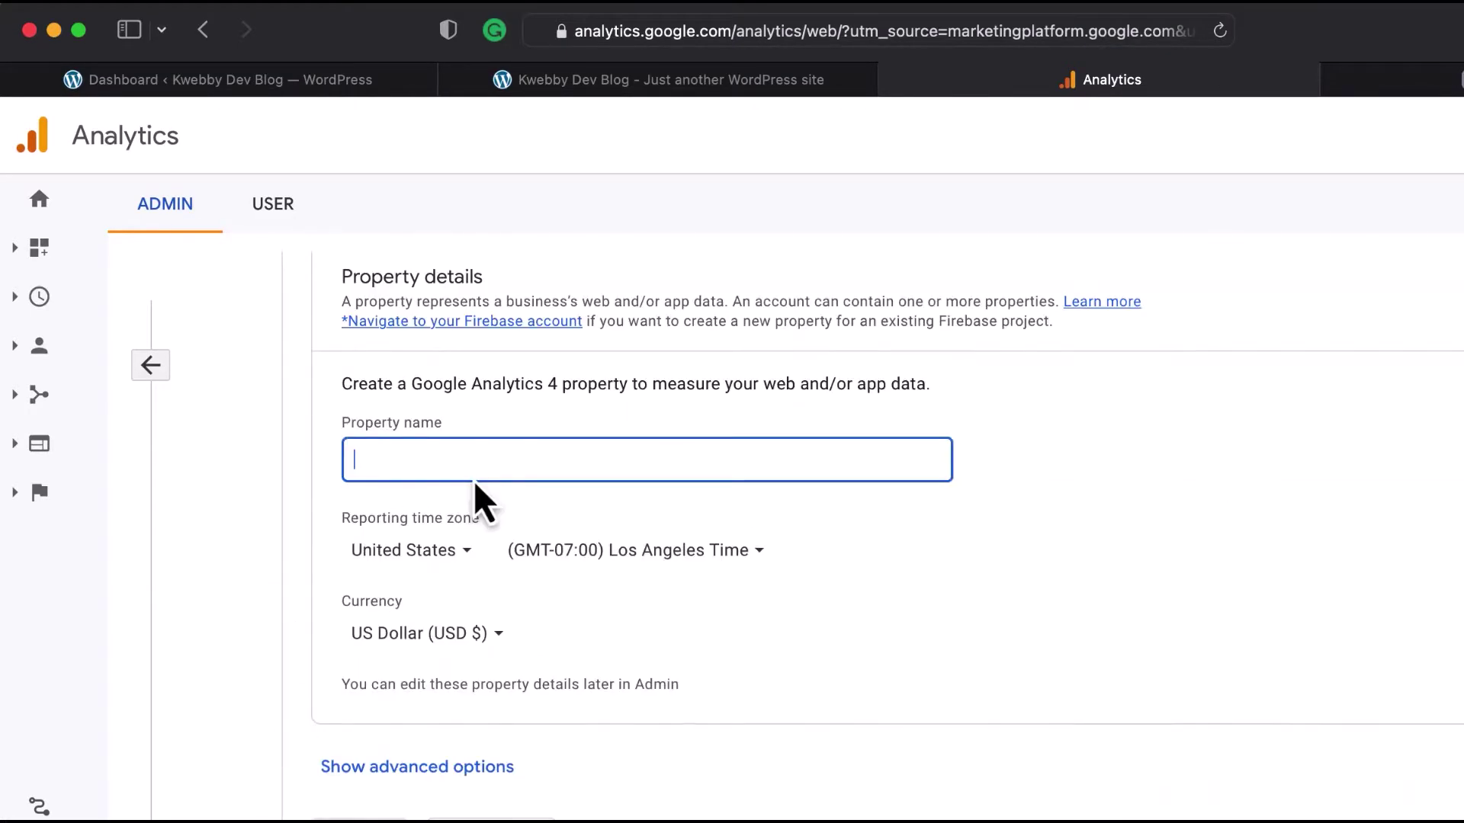
pyautogui.write('Kwebby ')
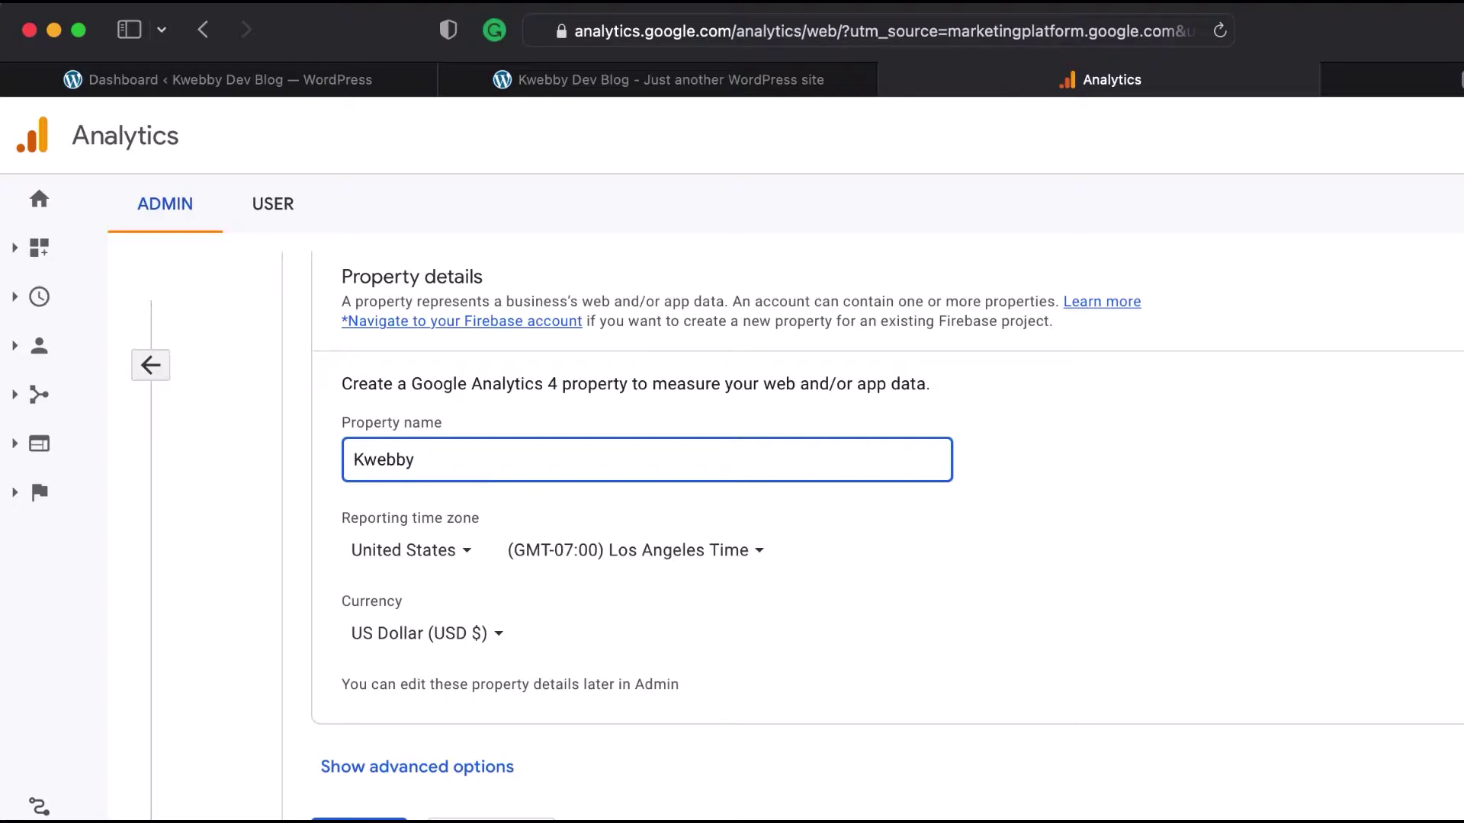
pyautogui.write('dev 4')
pyautogui.scroll(-1, 373, 785)
pyautogui.click(374, 782)
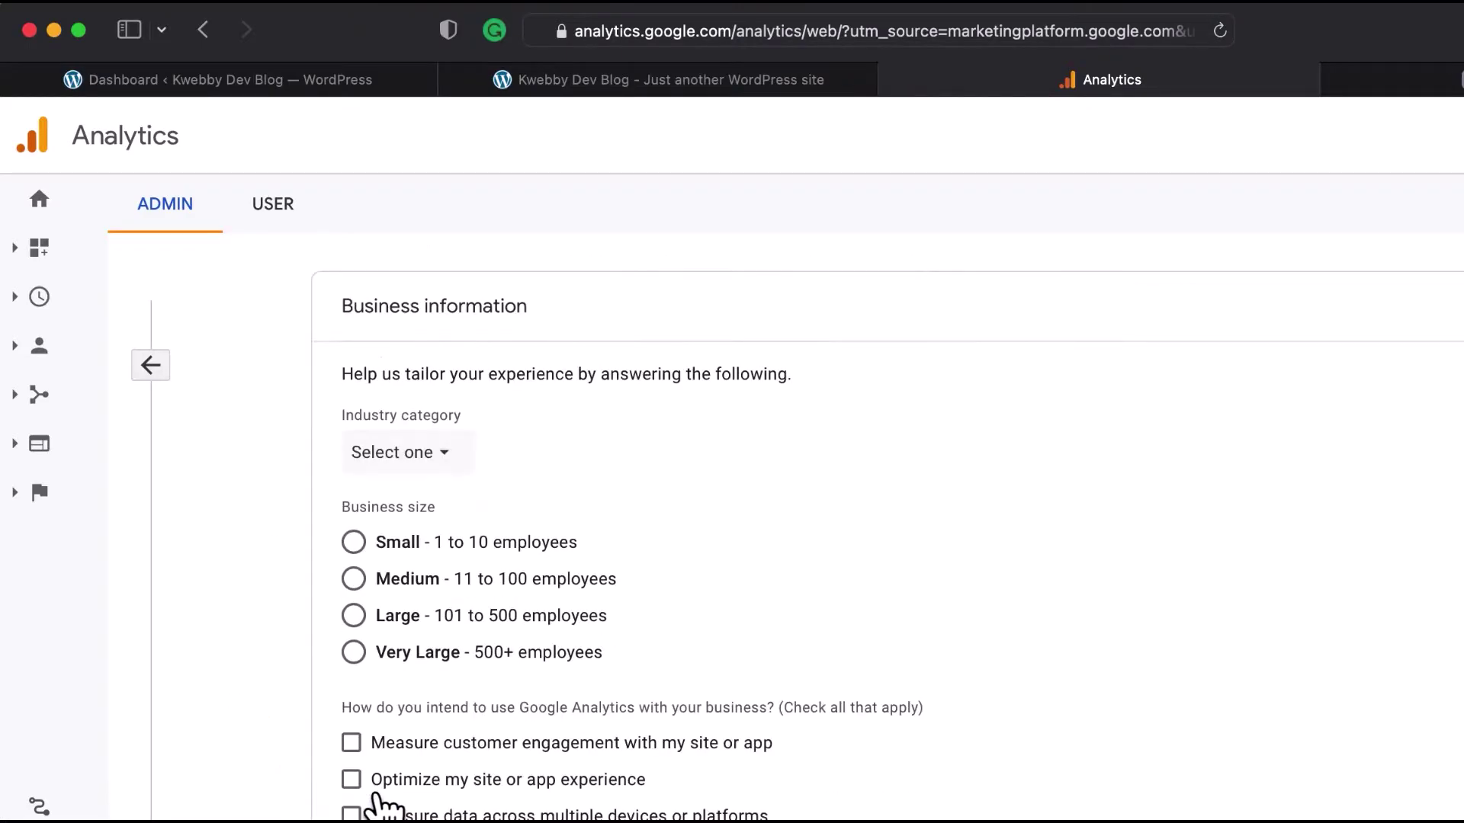
# - Set business info to Online Communities, 1–10 employees, measuring customer engagement, and create the account
pyautogui.click(388, 529)
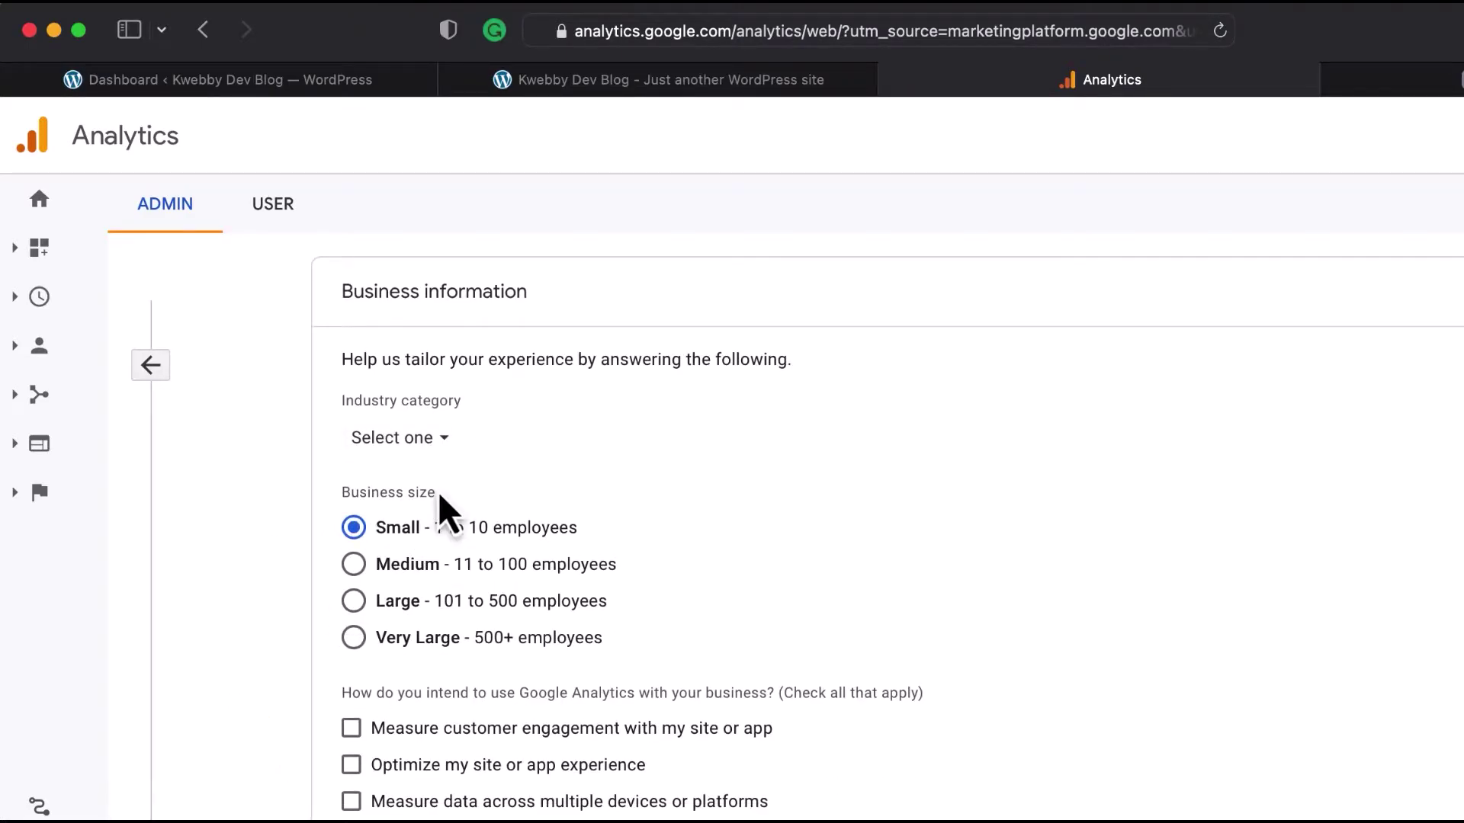
pyautogui.click(417, 439)
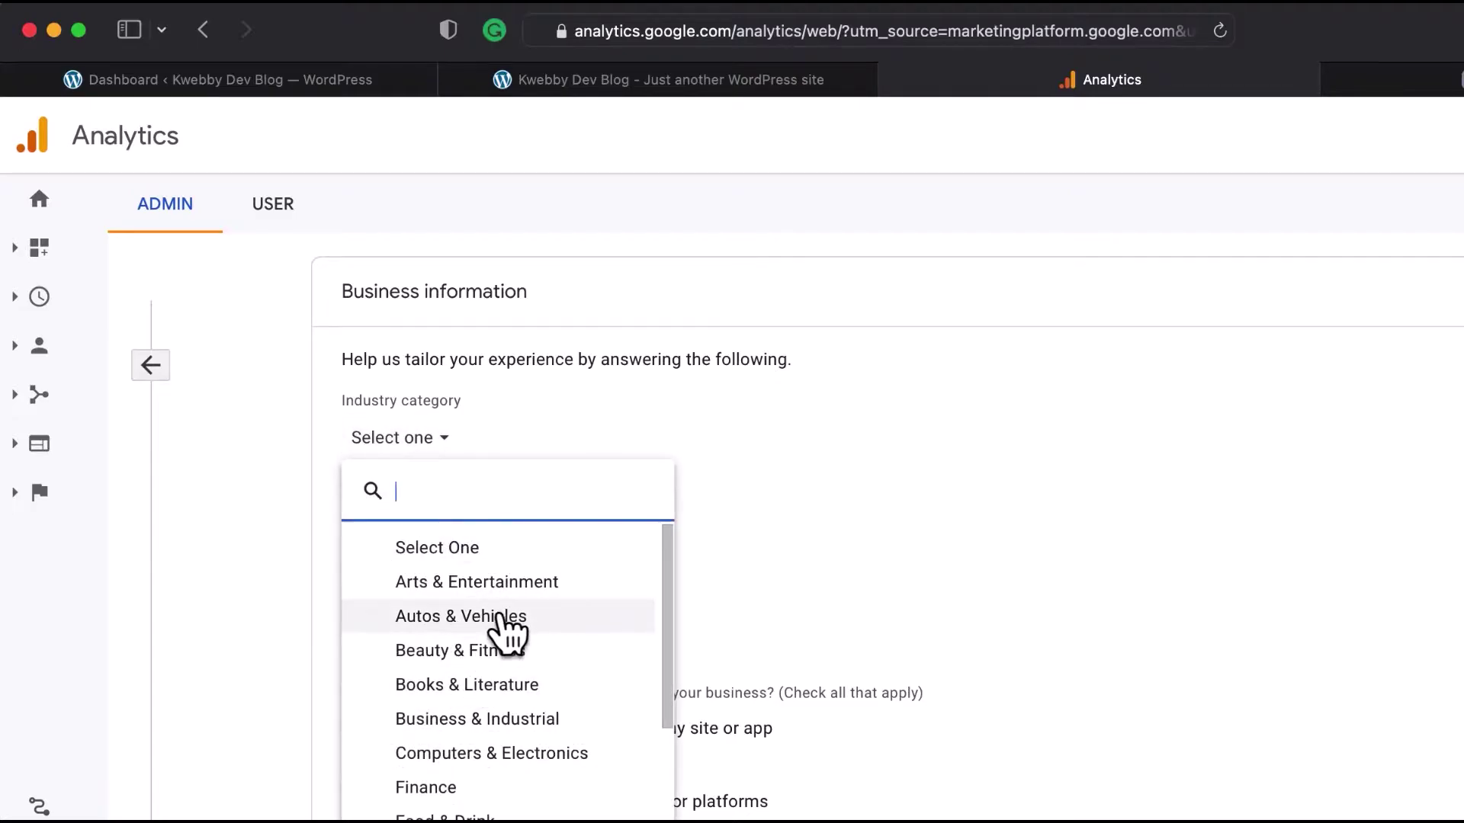
pyautogui.scroll(-5, 447, 754)
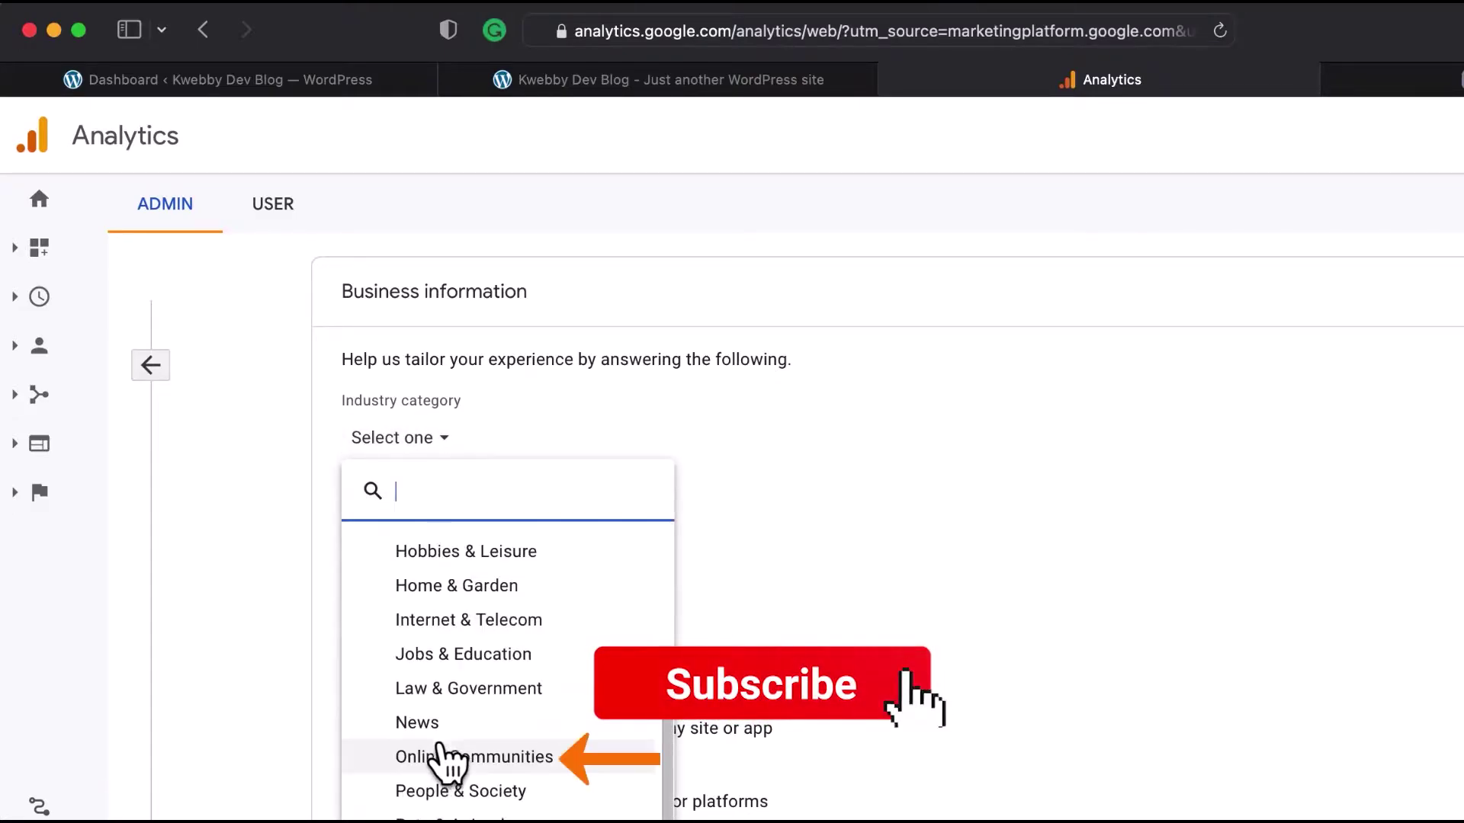
pyautogui.click(448, 757)
pyautogui.scroll(-3, 284, 604)
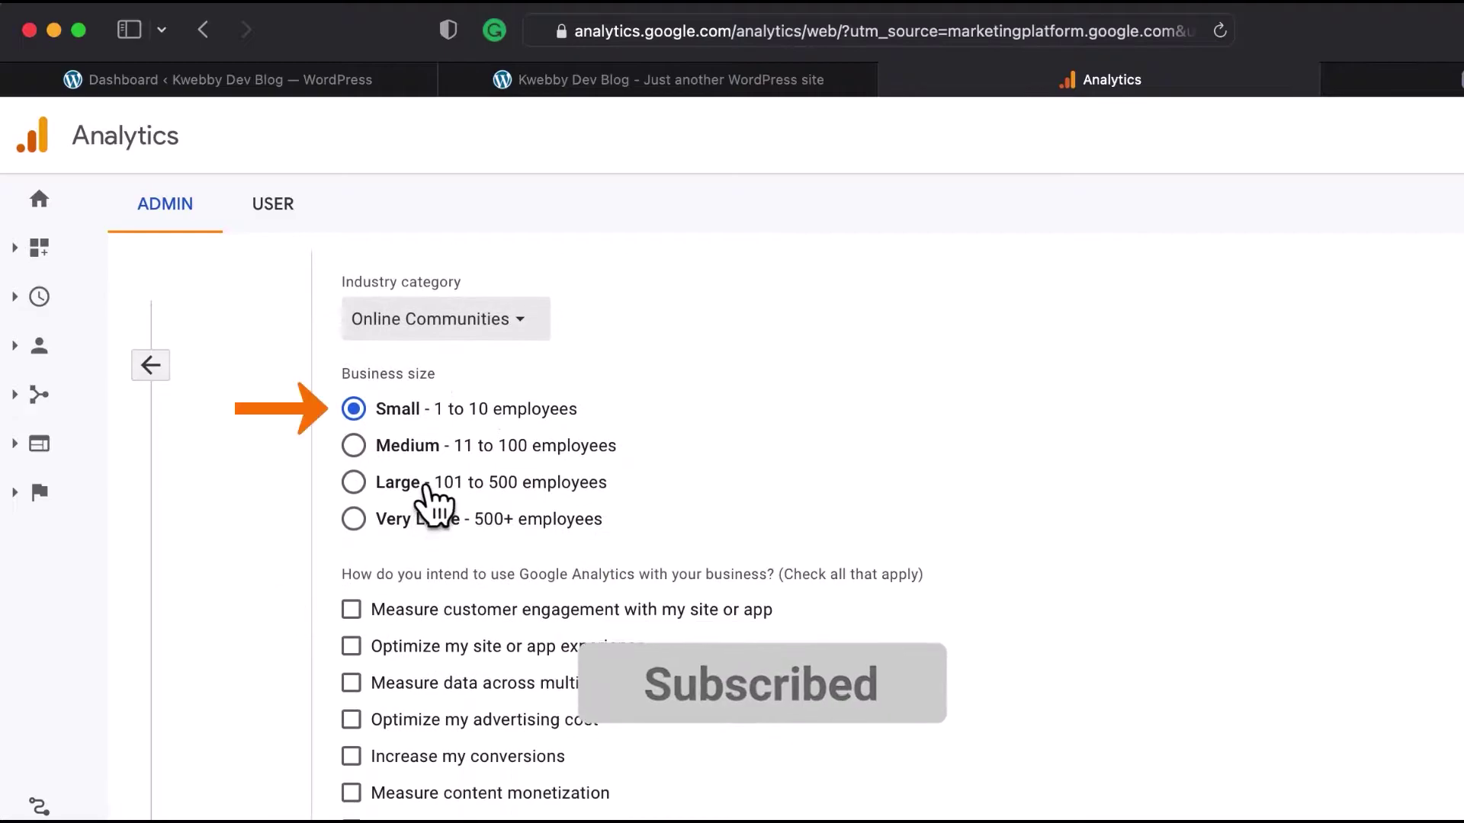
pyautogui.scroll(-2, 305, 738)
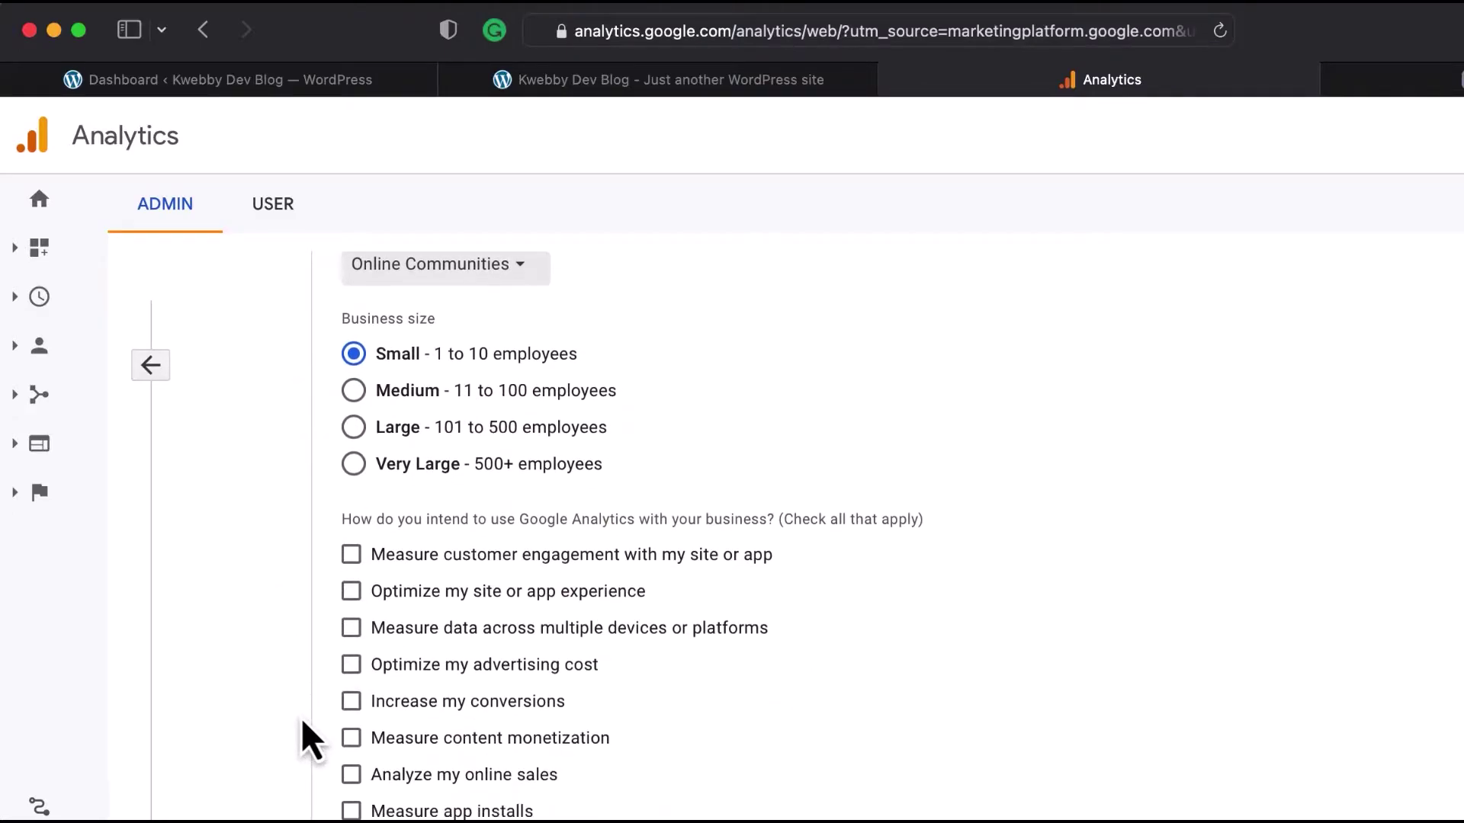
pyautogui.scroll(-1, 309, 740)
pyautogui.click(539, 525)
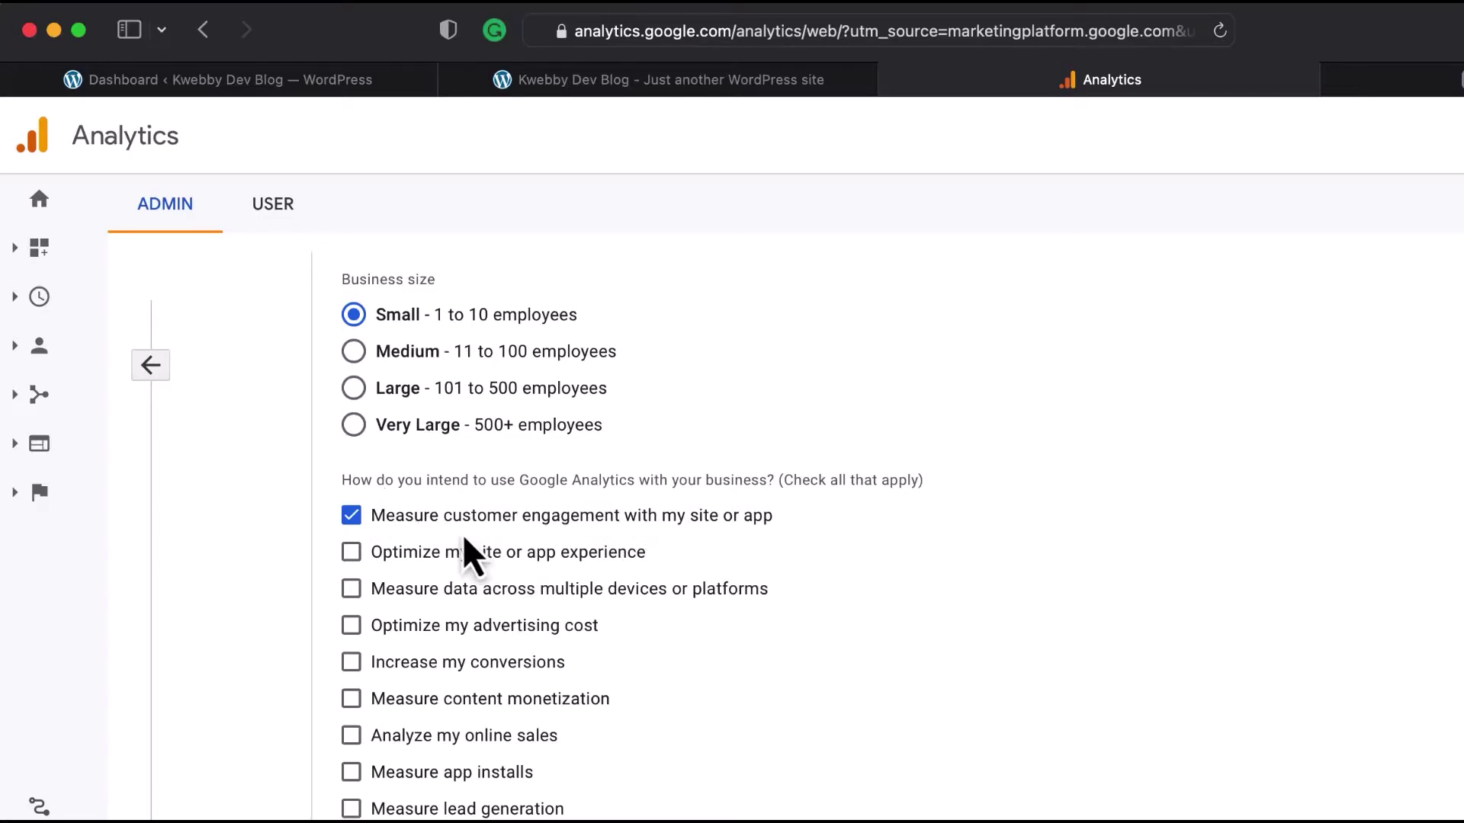
pyautogui.scroll(-2, 424, 778)
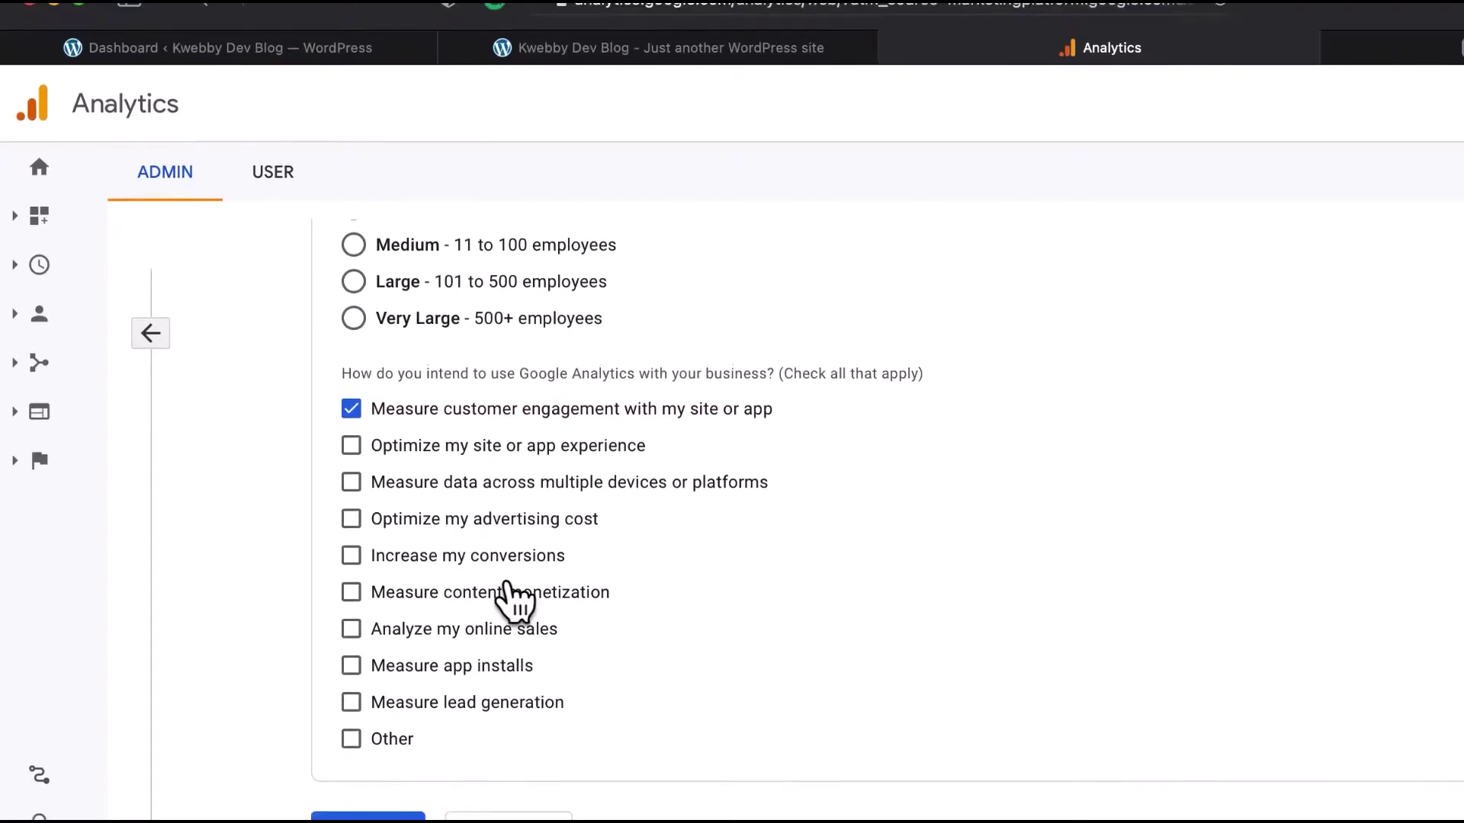
pyautogui.click(385, 774)
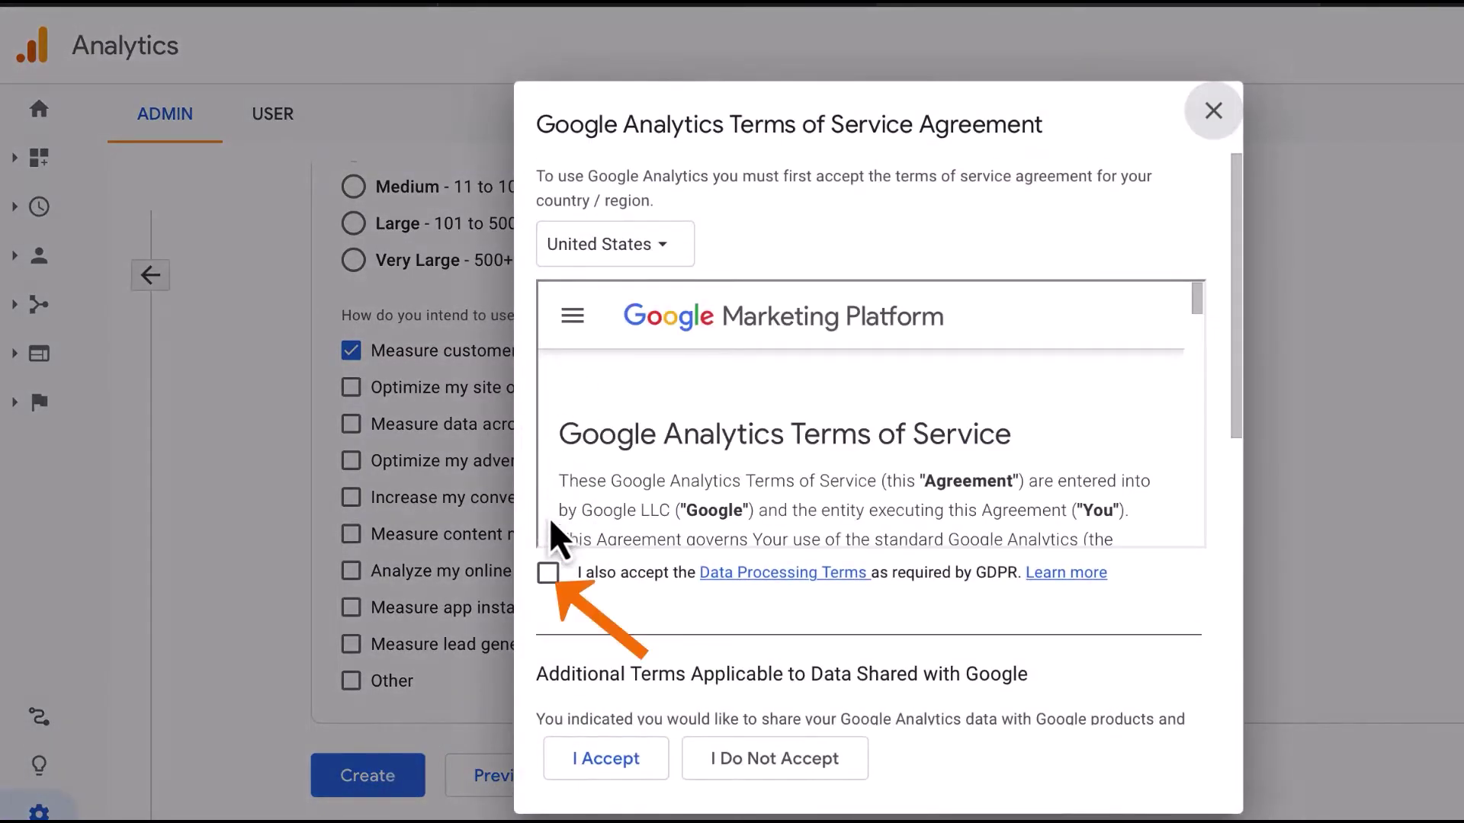
# - Accept the GDPR and Controller-Controller data protection terms and the Terms of Service
pyautogui.click(548, 572)
pyautogui.scroll(-10, 569, 625)
pyautogui.click(548, 672)
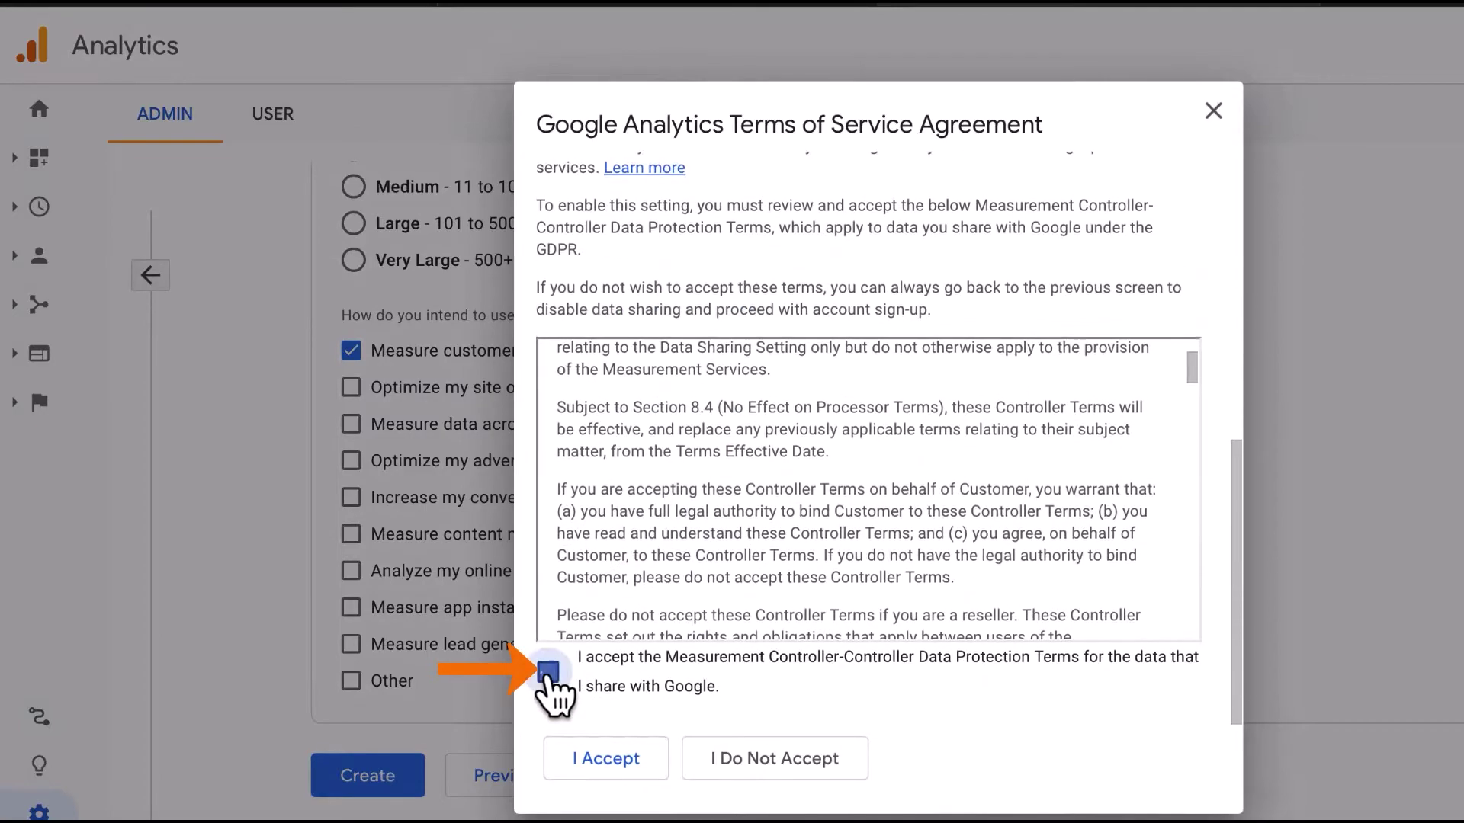
pyautogui.click(606, 758)
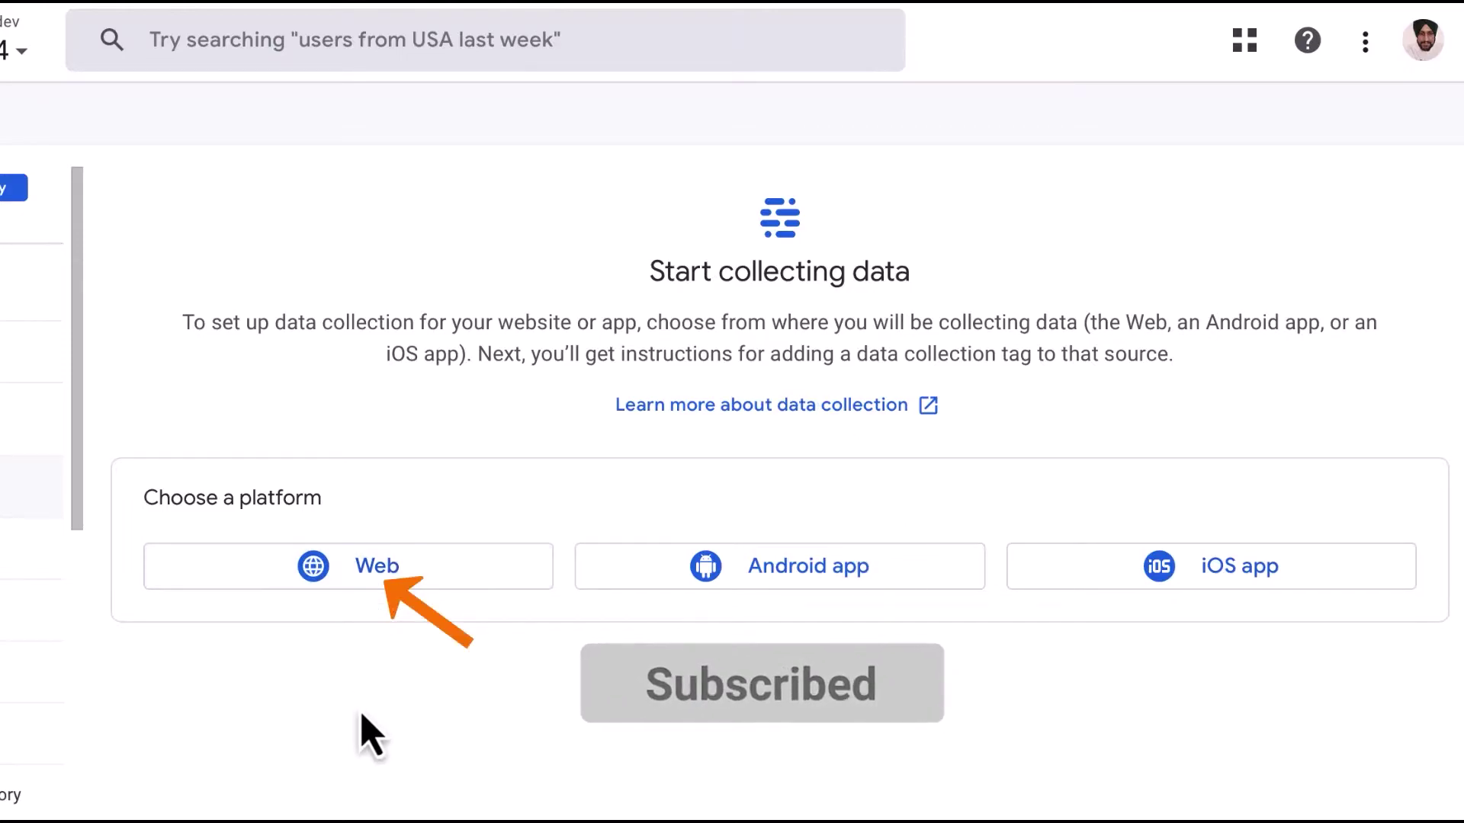
pyautogui.click(381, 584)
pyautogui.click(298, 291)
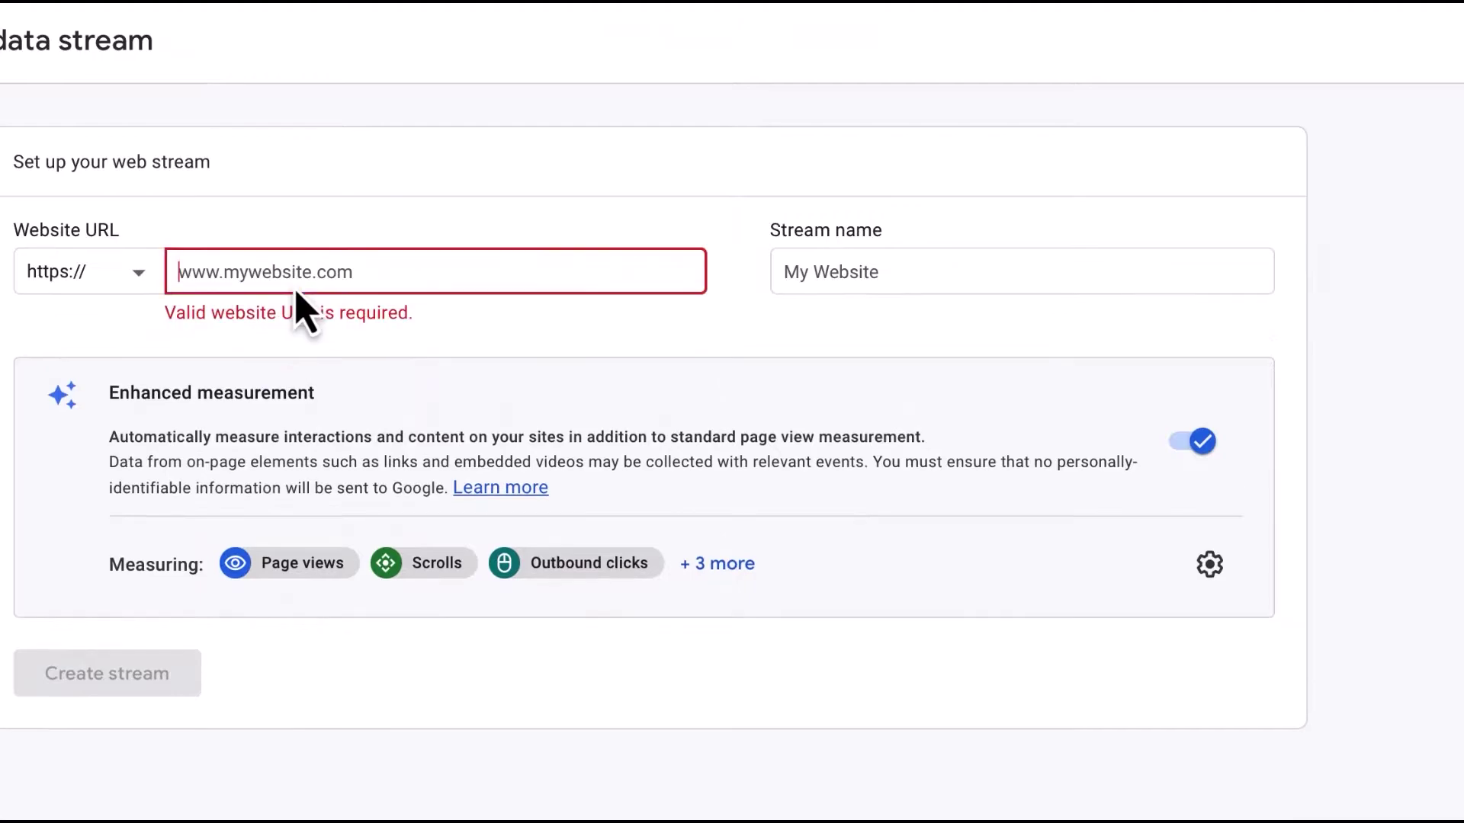
pyautogui.write('kweeb')
pyautogui.press('BackSpace')
pyautogui.press('BackSpace')
pyautogui.write('bb')
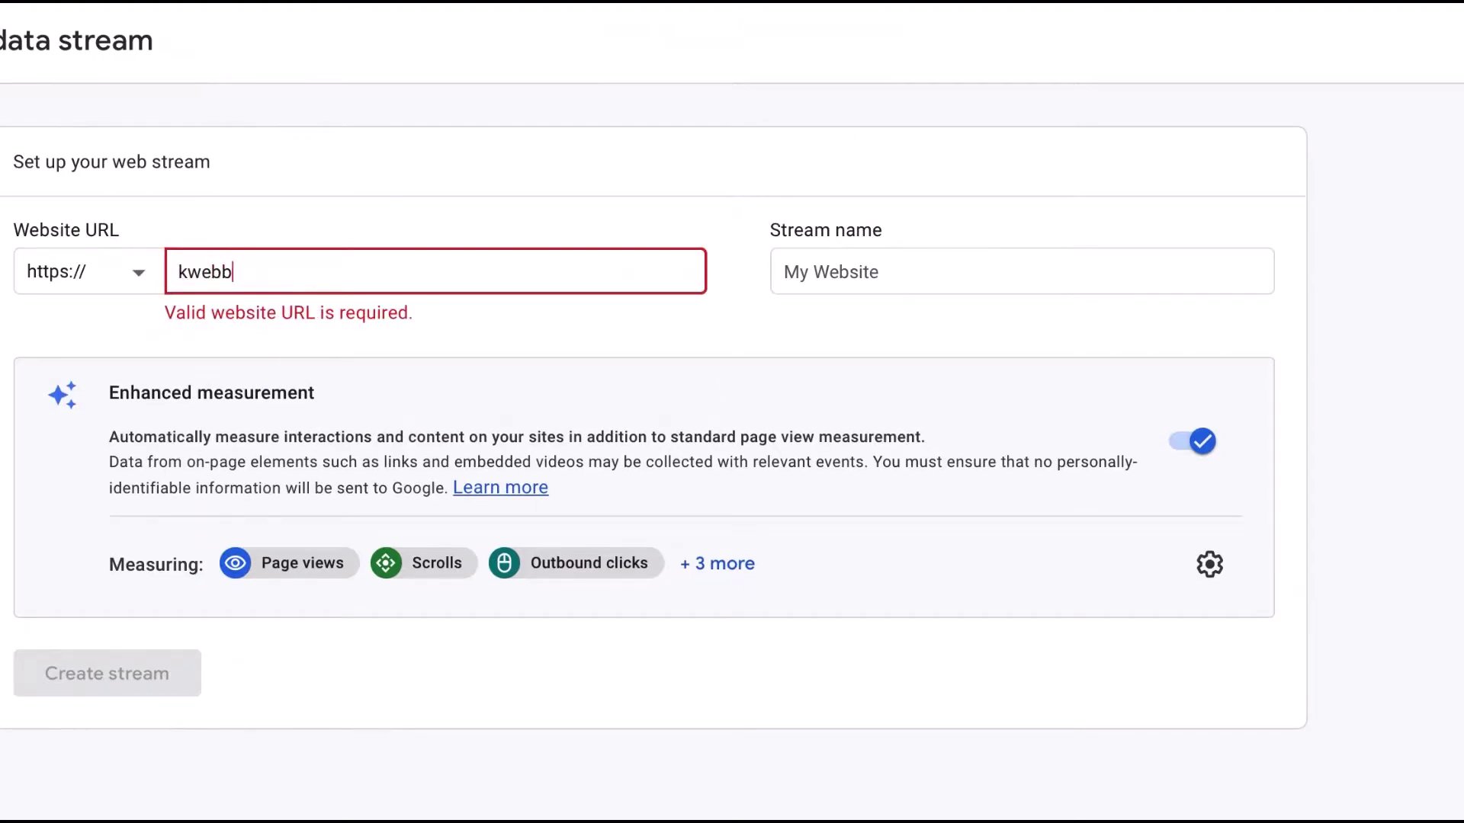
pyautogui.write('y')
pyautogui.click(213, 297)
pyautogui.click(872, 297)
pyautogui.write('Kweb dev 4')
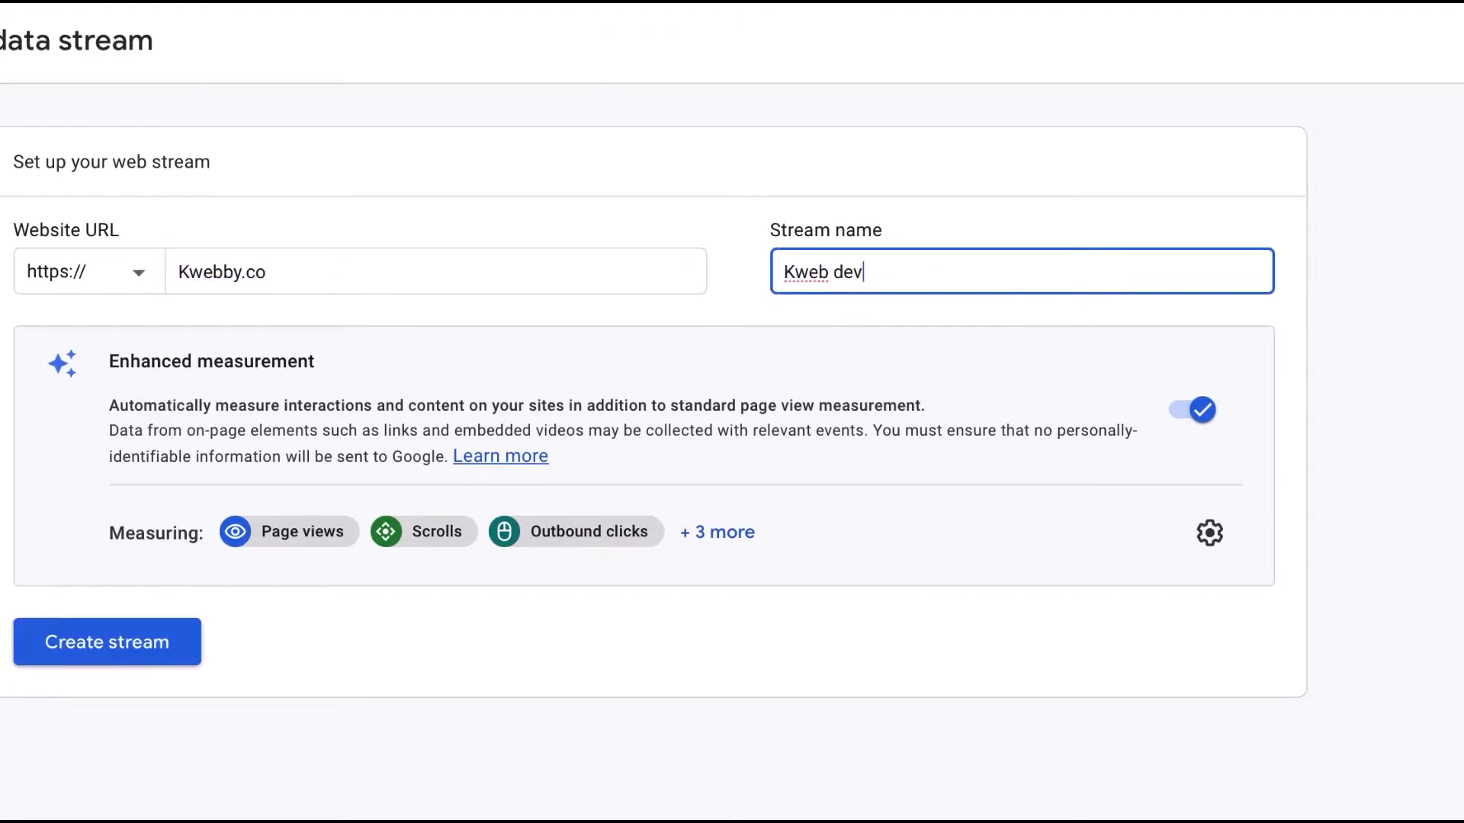
pyautogui.click(149, 644)
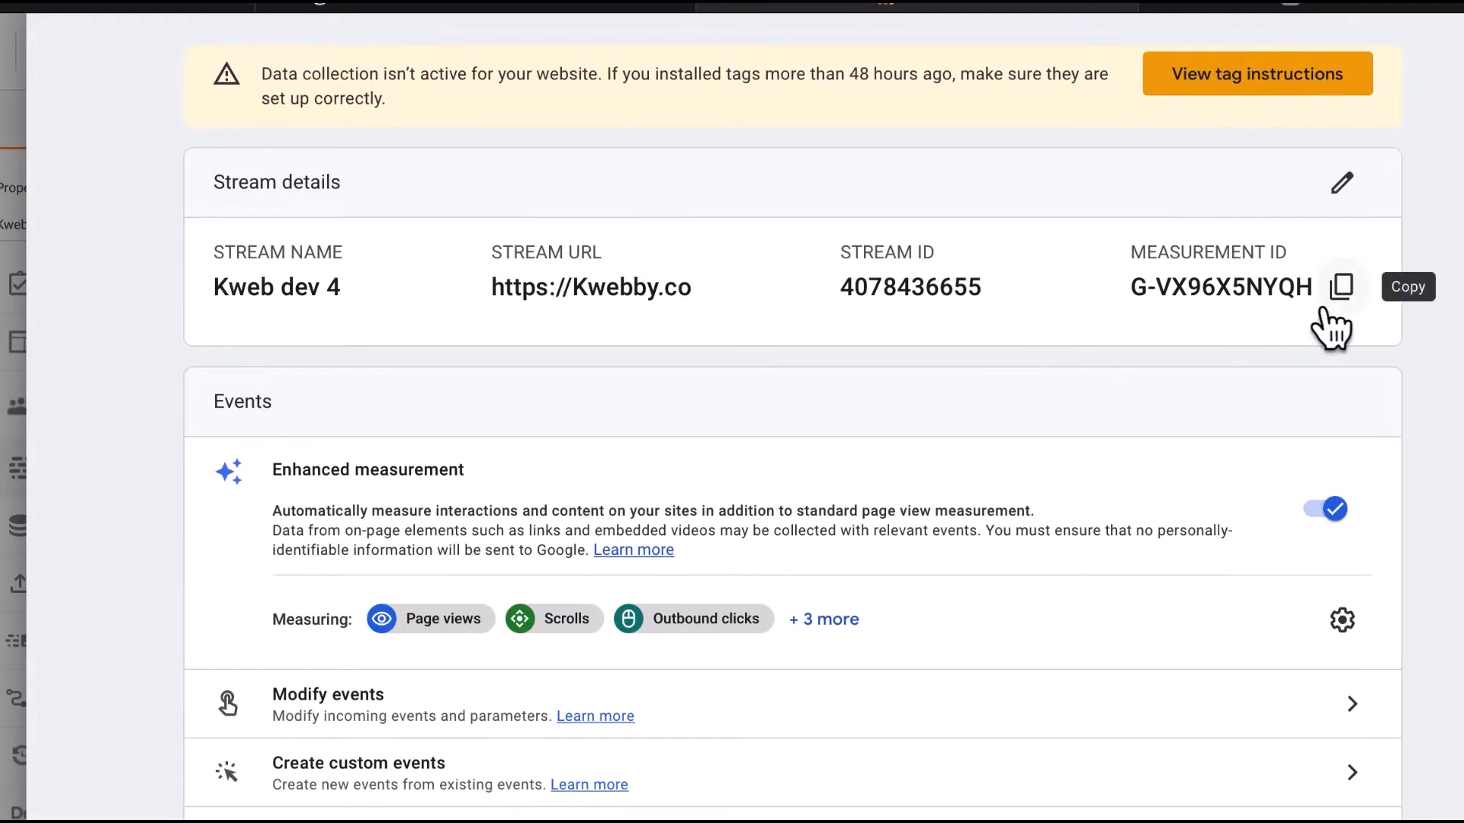
# - Select the stream's Measurement ID, then switch to Tag Manager
pyautogui.moveTo(1130, 256); pyautogui.dragTo(1294, 277)
pyautogui.click(1222, 367)
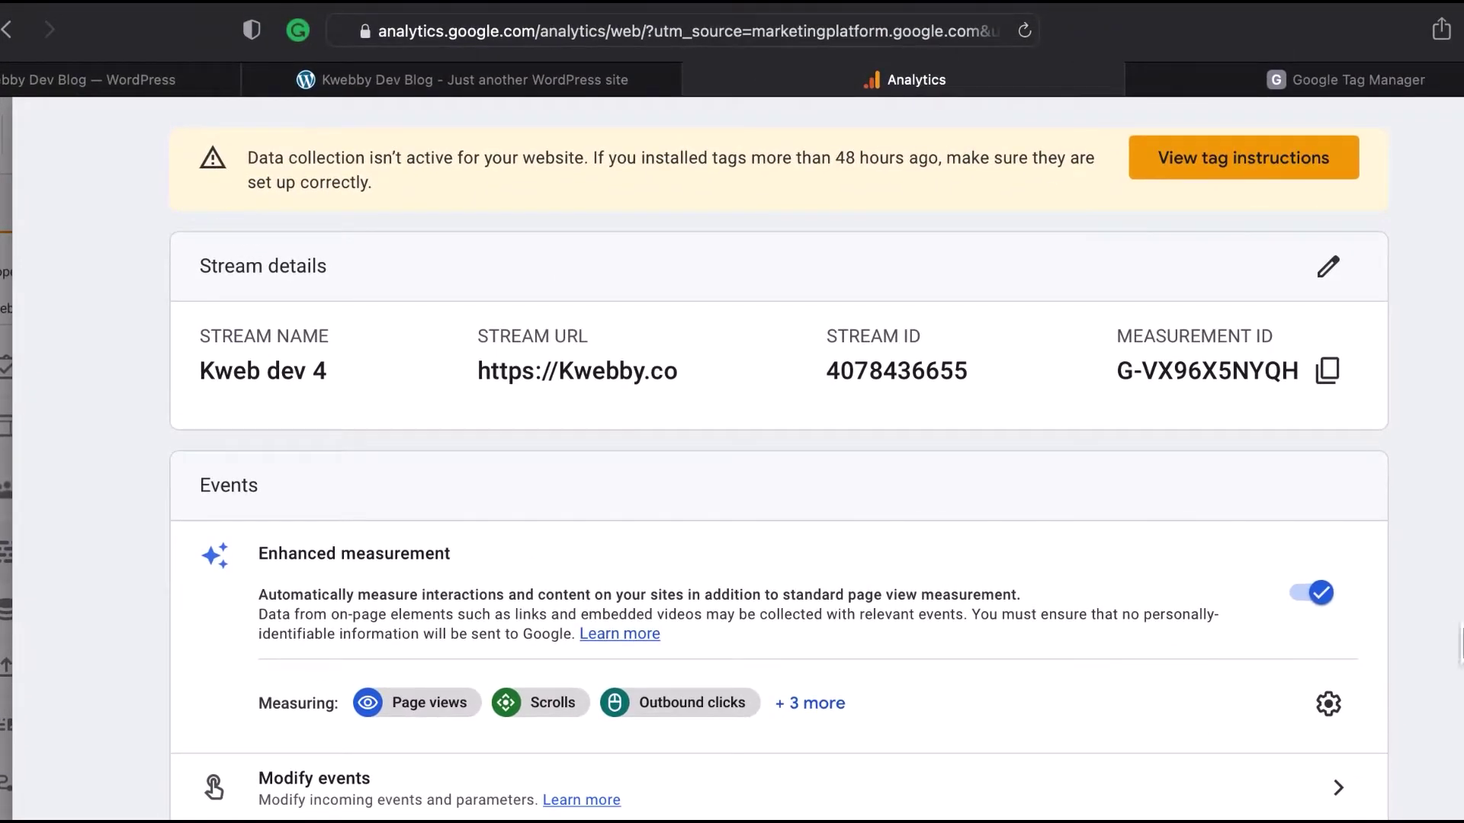
pyautogui.click(1266, 86)
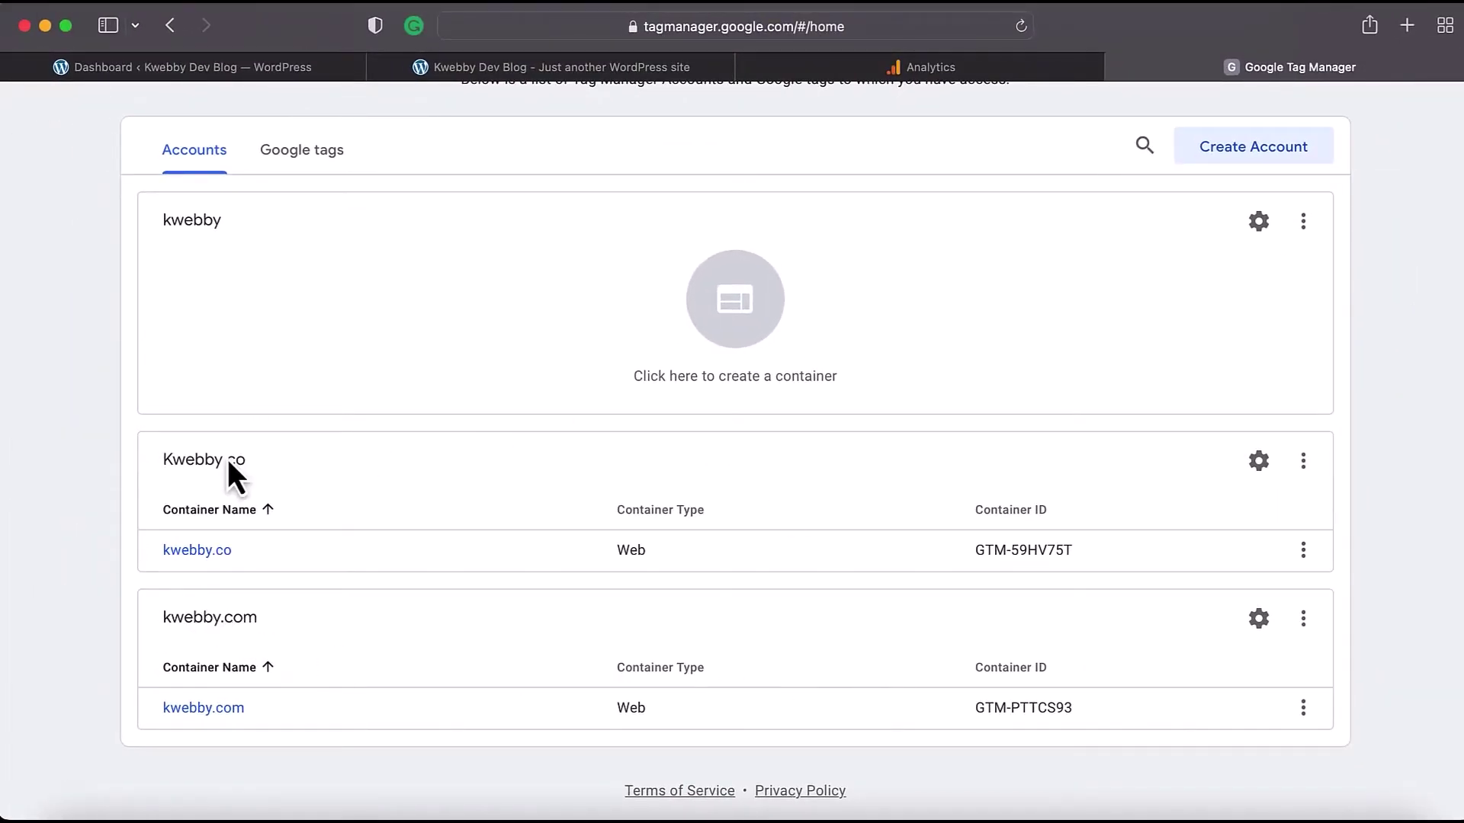
# - Open the kwebby.co container (GTM-59HV75T) and add a new tag
pyautogui.click(213, 552)
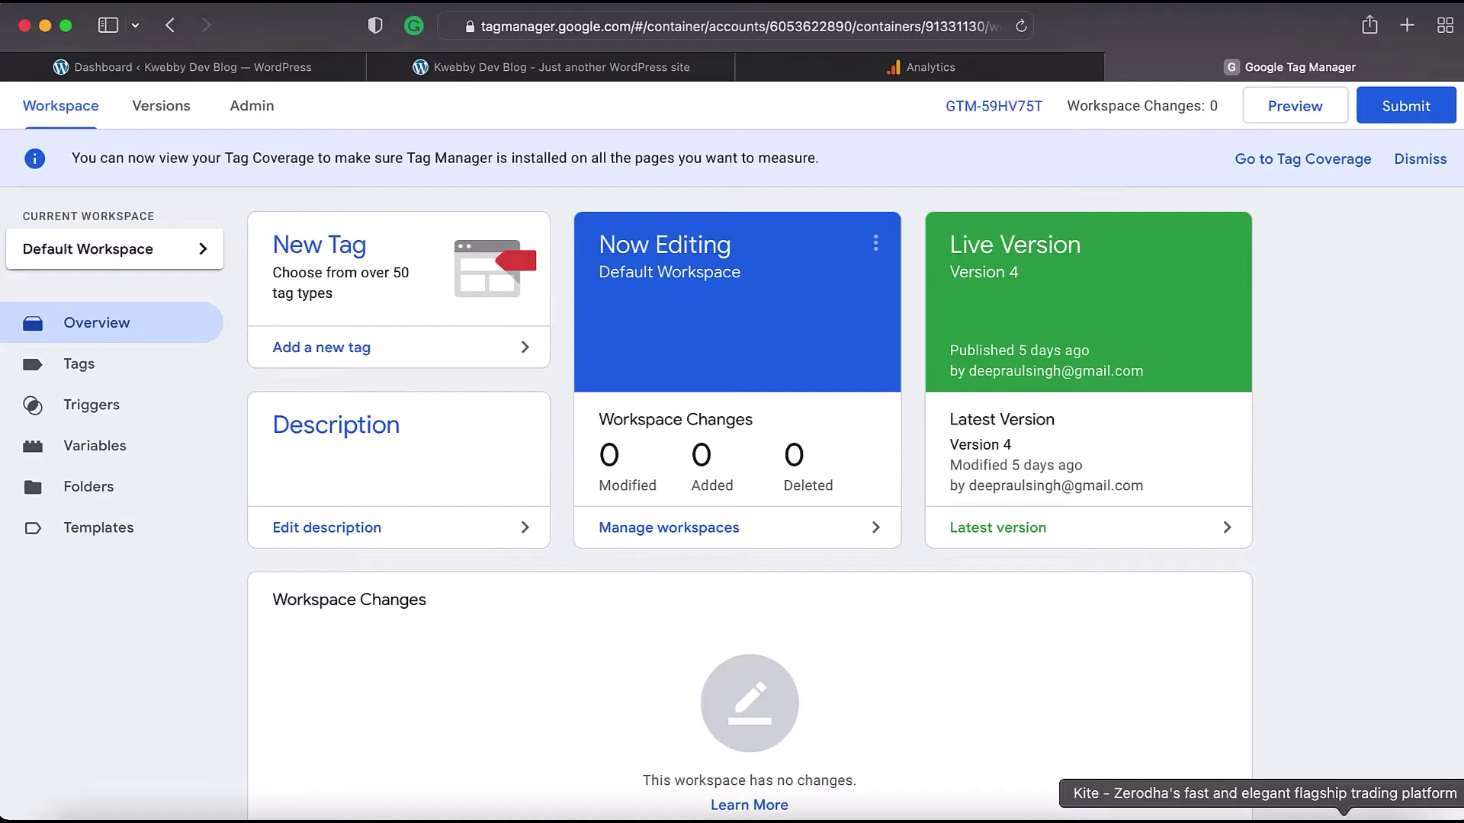
pyautogui.click(314, 352)
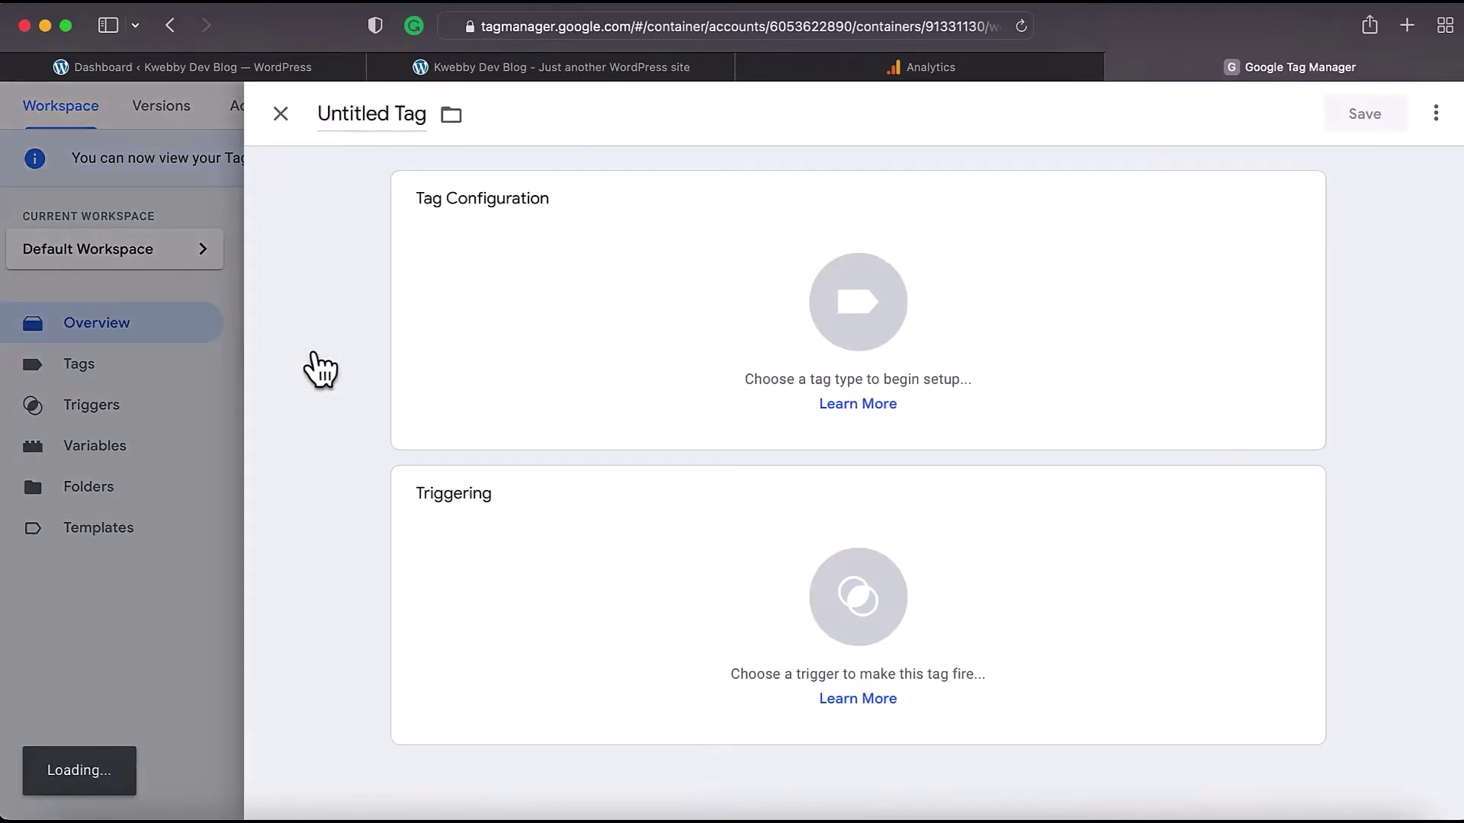
# - Name the new tag 'Google Analytics 4' and make it a GA4 Configuration tag
pyautogui.click(343, 122)
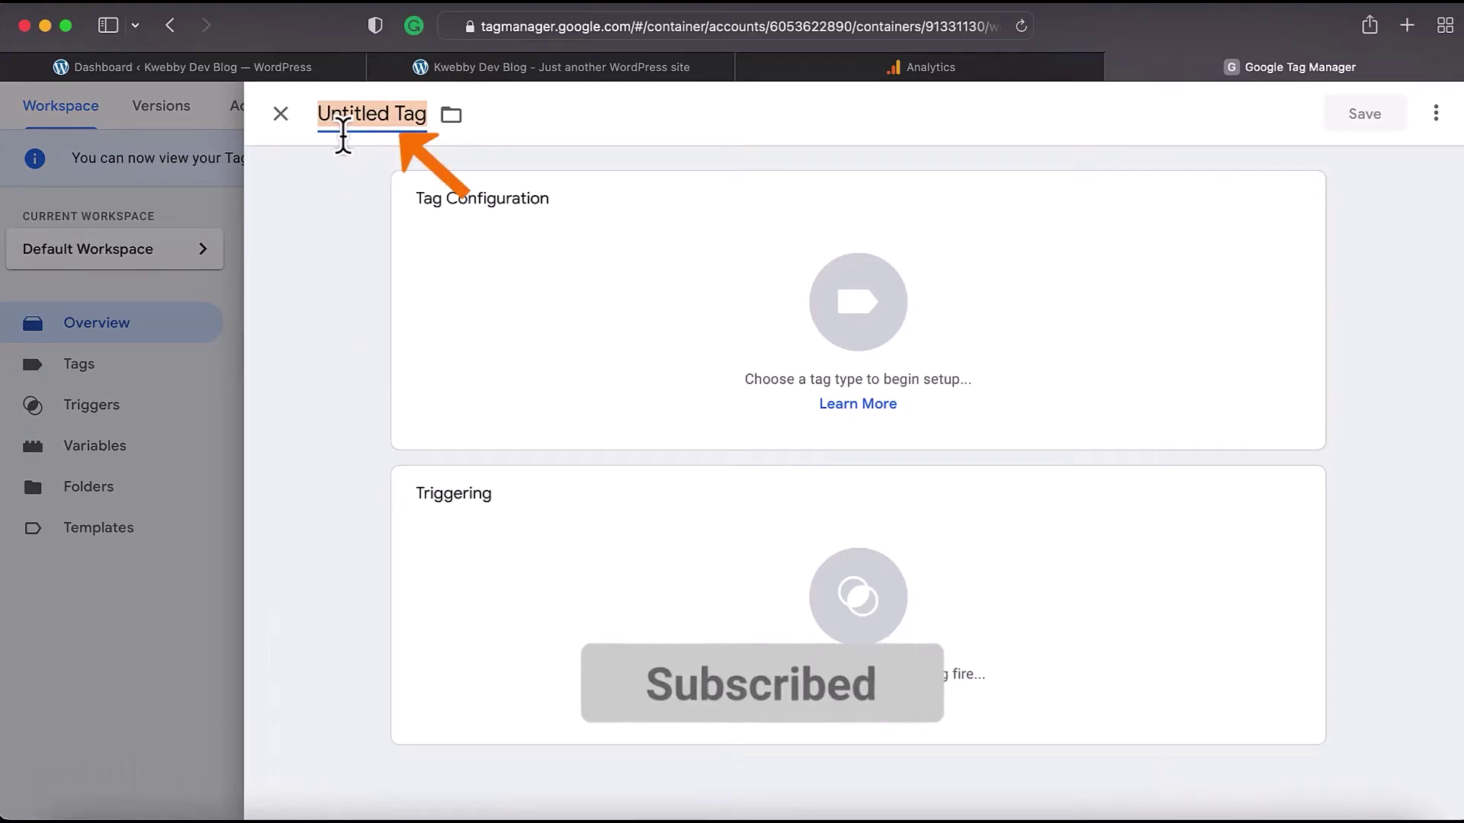
pyautogui.write('Goog')
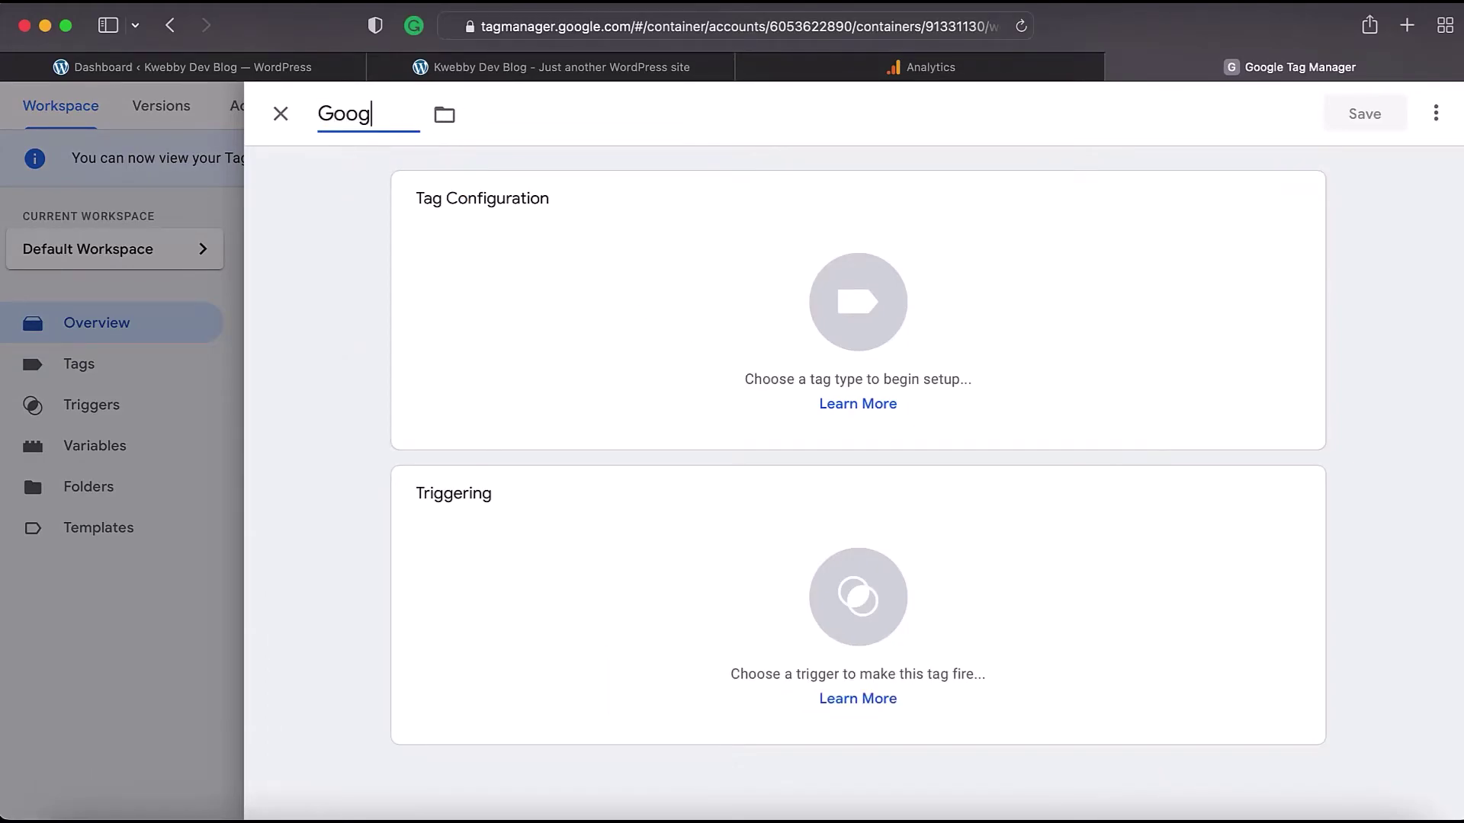
pyautogui.write('le Analytics 4')
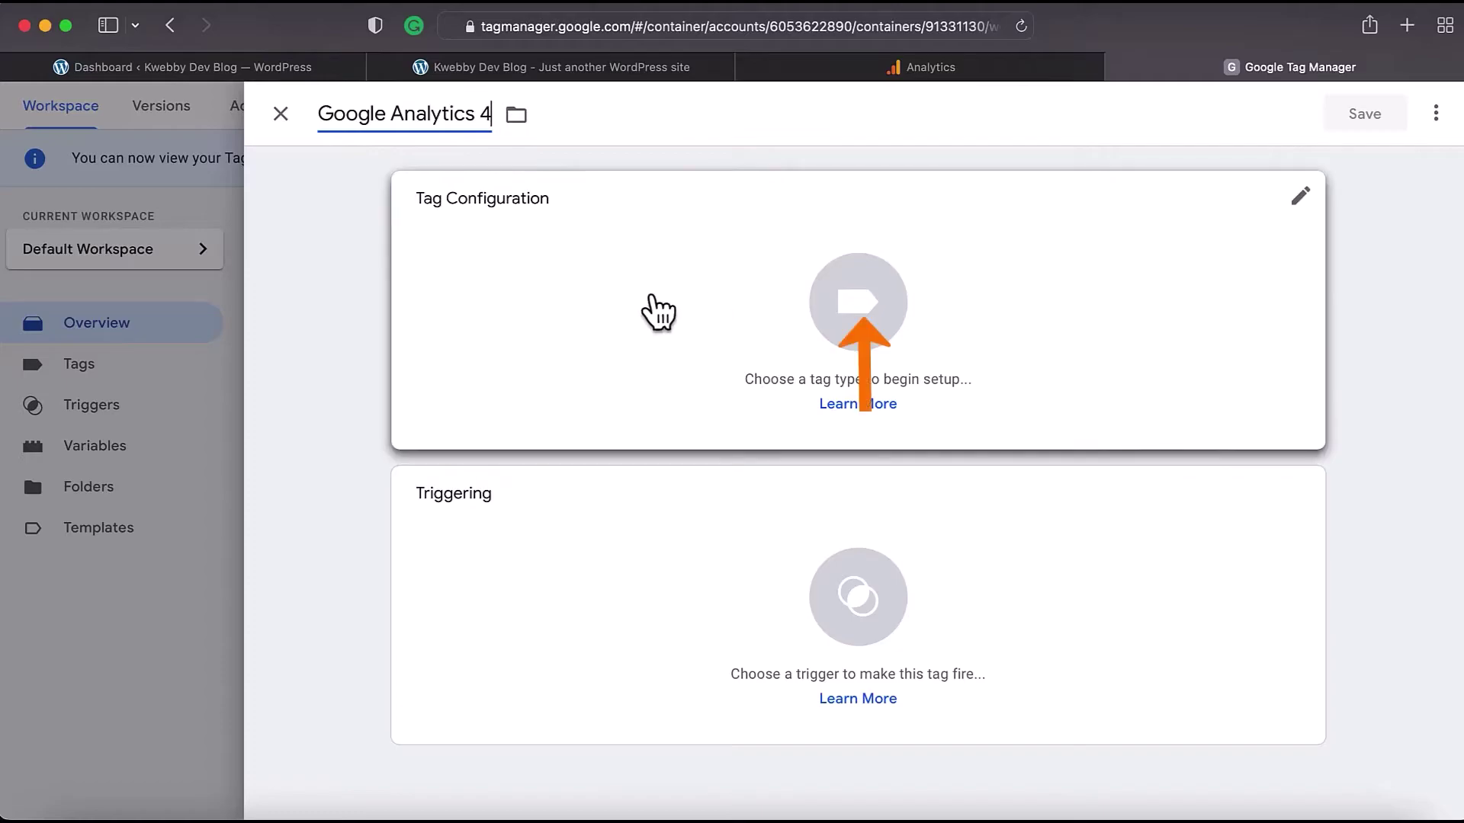
pyautogui.click(648, 360)
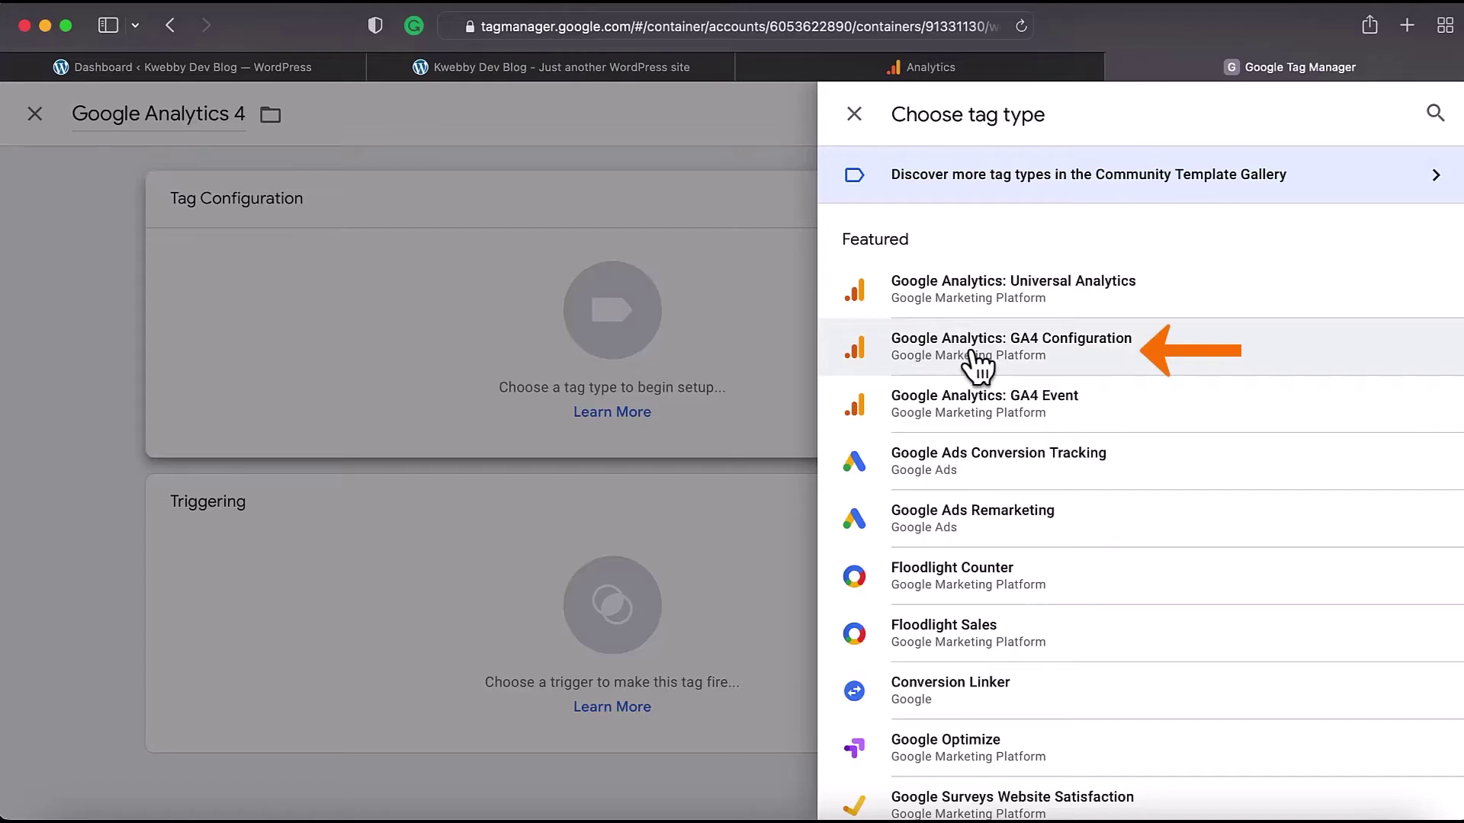
pyautogui.click(1038, 352)
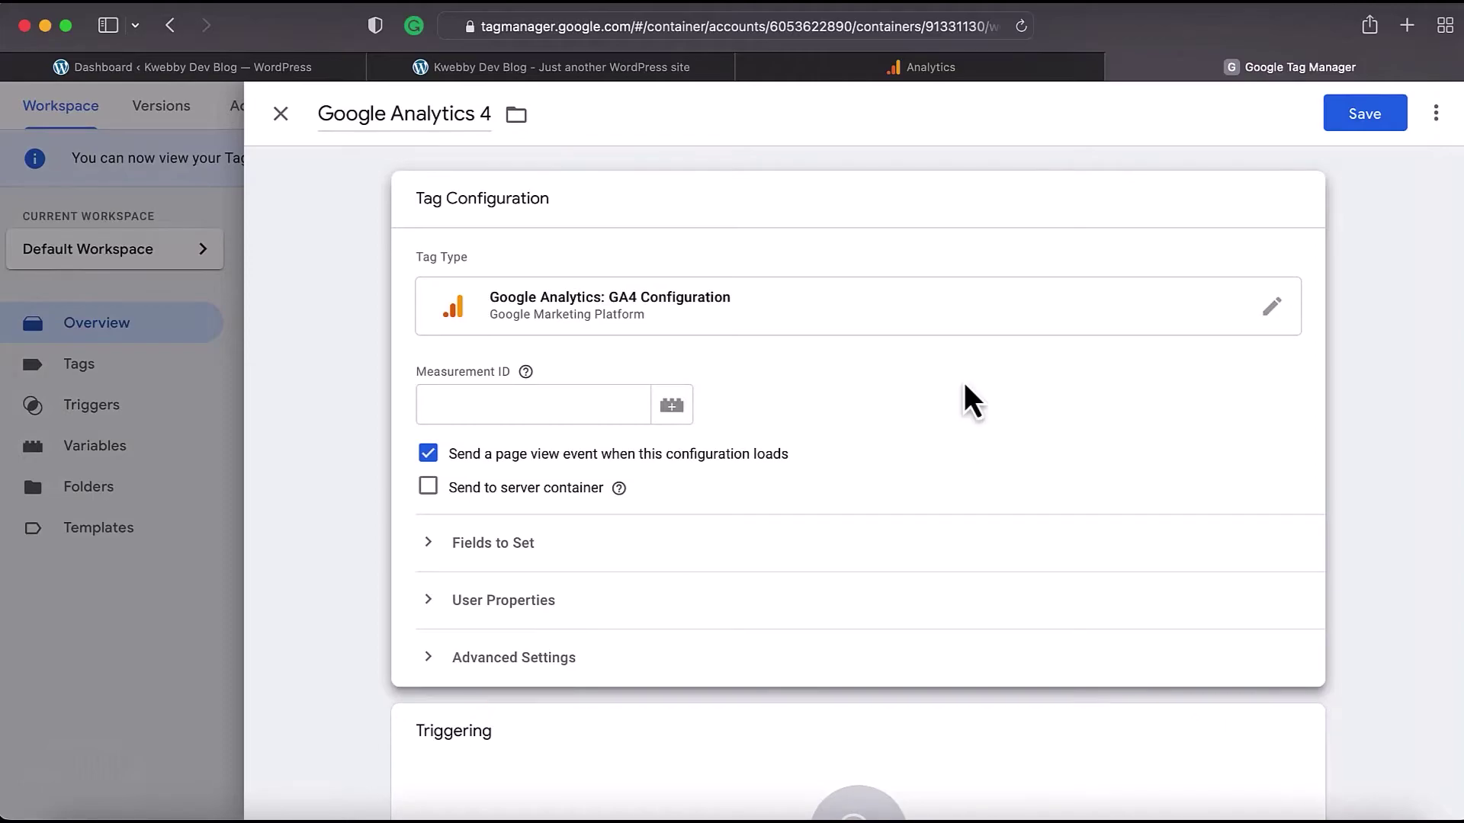
# - Copy the Measurement ID G-VX96X5NYQH from Analytics into the tag
pyautogui.click(936, 70)
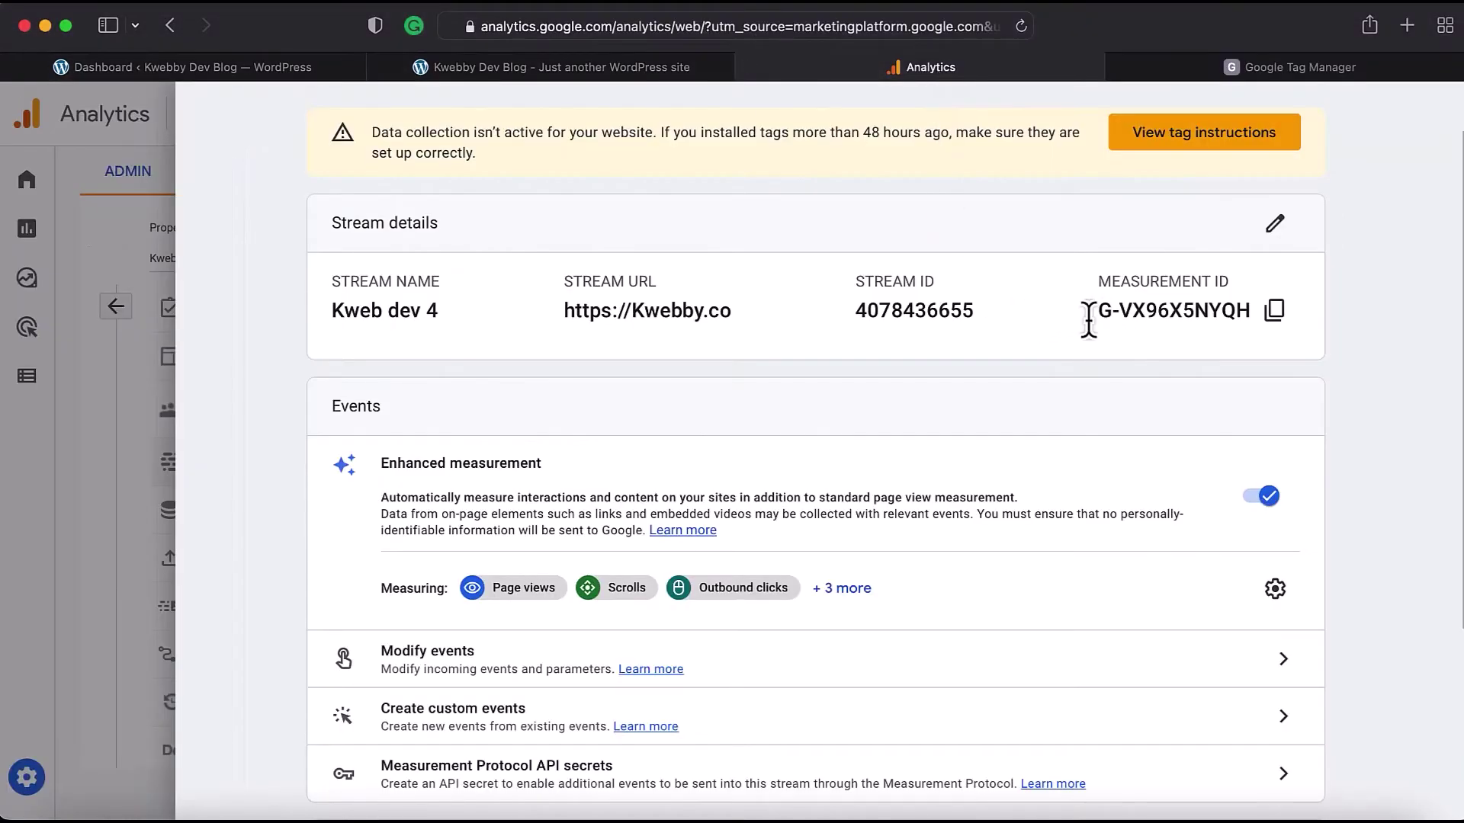
pyautogui.click(1271, 313)
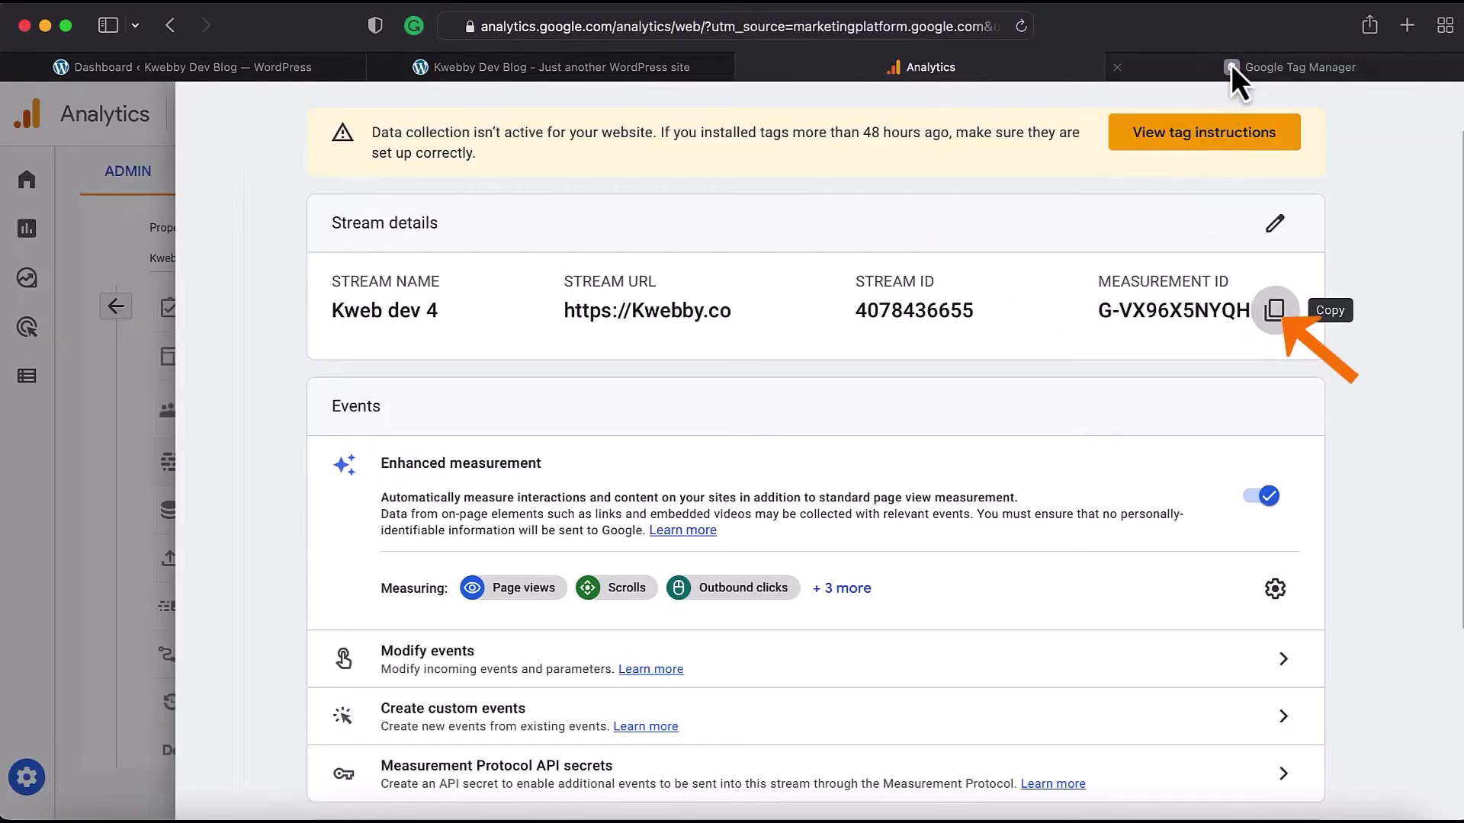
pyautogui.click(1232, 65)
pyautogui.write('G-VX96X5NYQH')
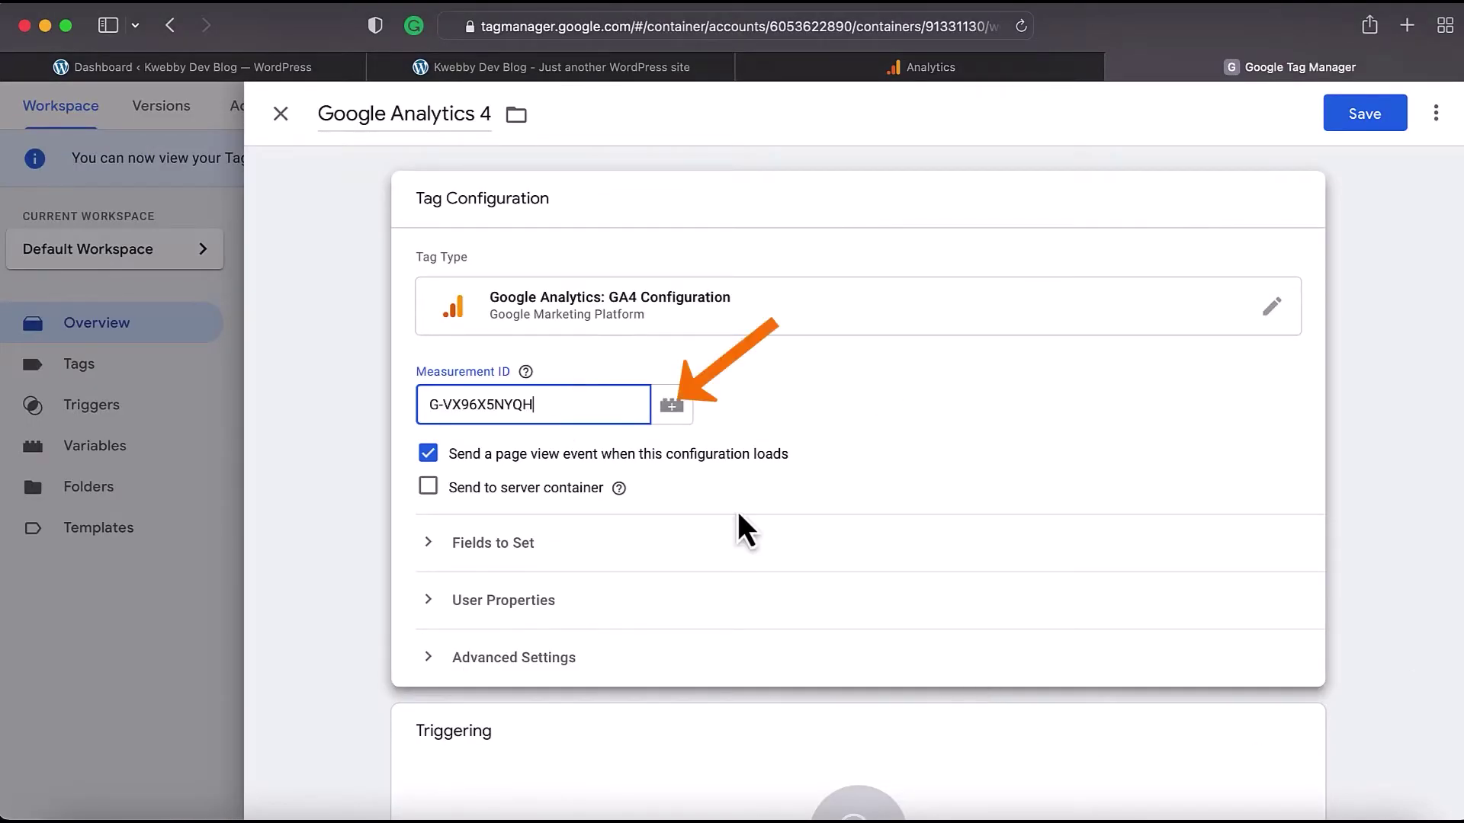
pyautogui.click(673, 406)
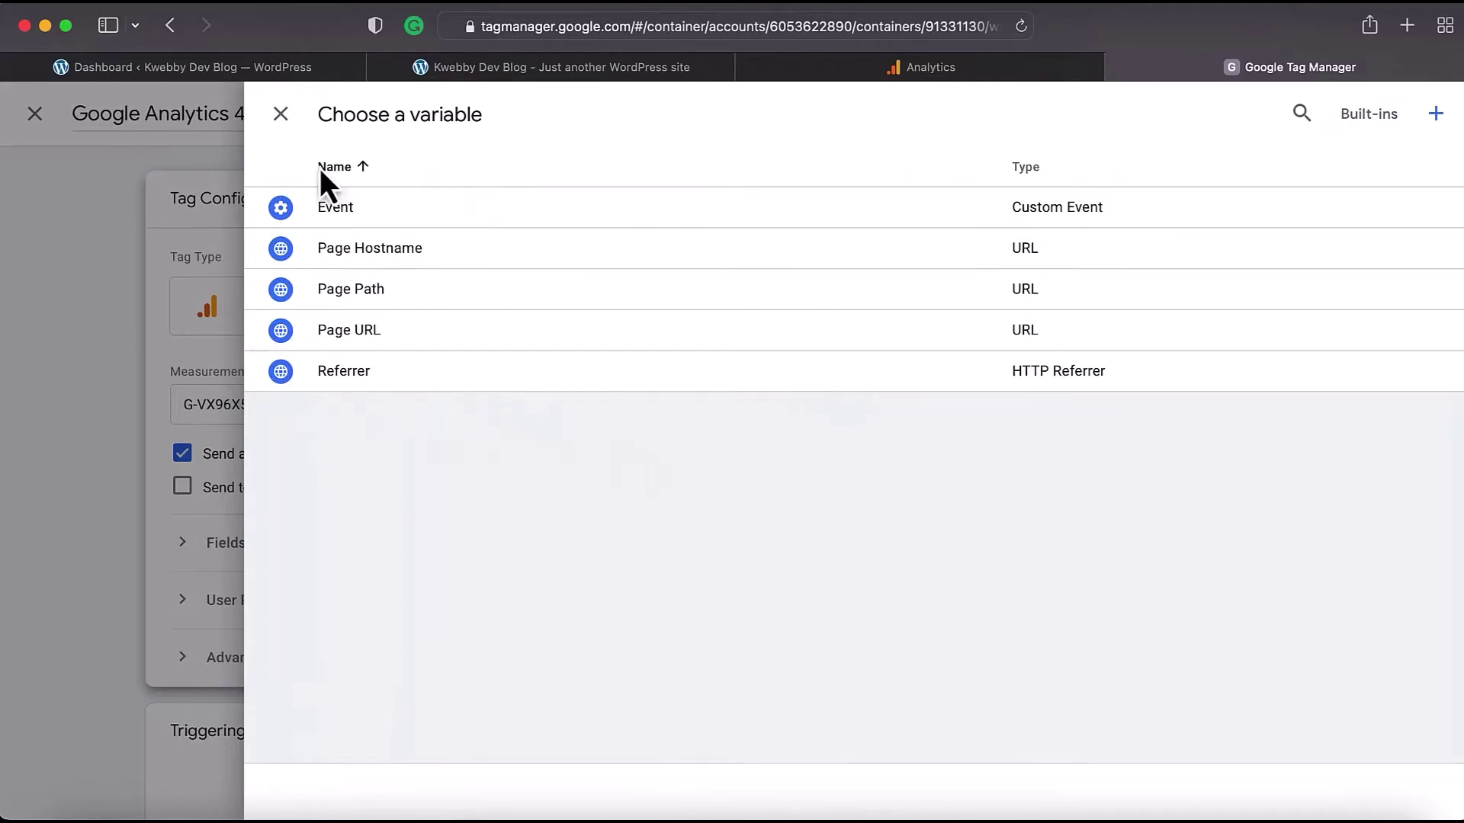
pyautogui.click(282, 114)
# - Save the tag without a trigger
pyautogui.scroll(-3, 665, 469)
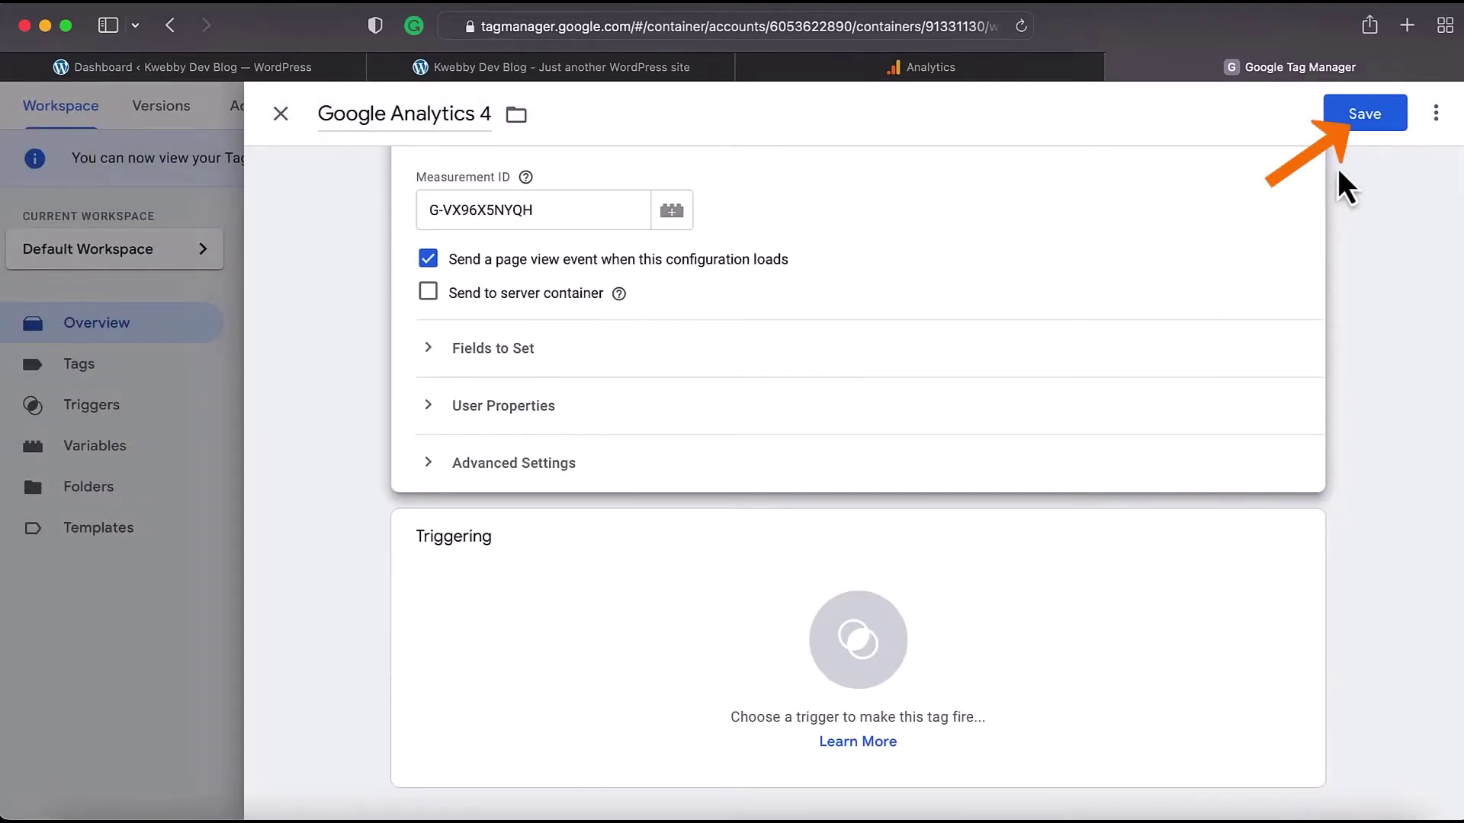
pyautogui.click(1361, 114)
pyautogui.click(945, 349)
pyautogui.click(304, 382)
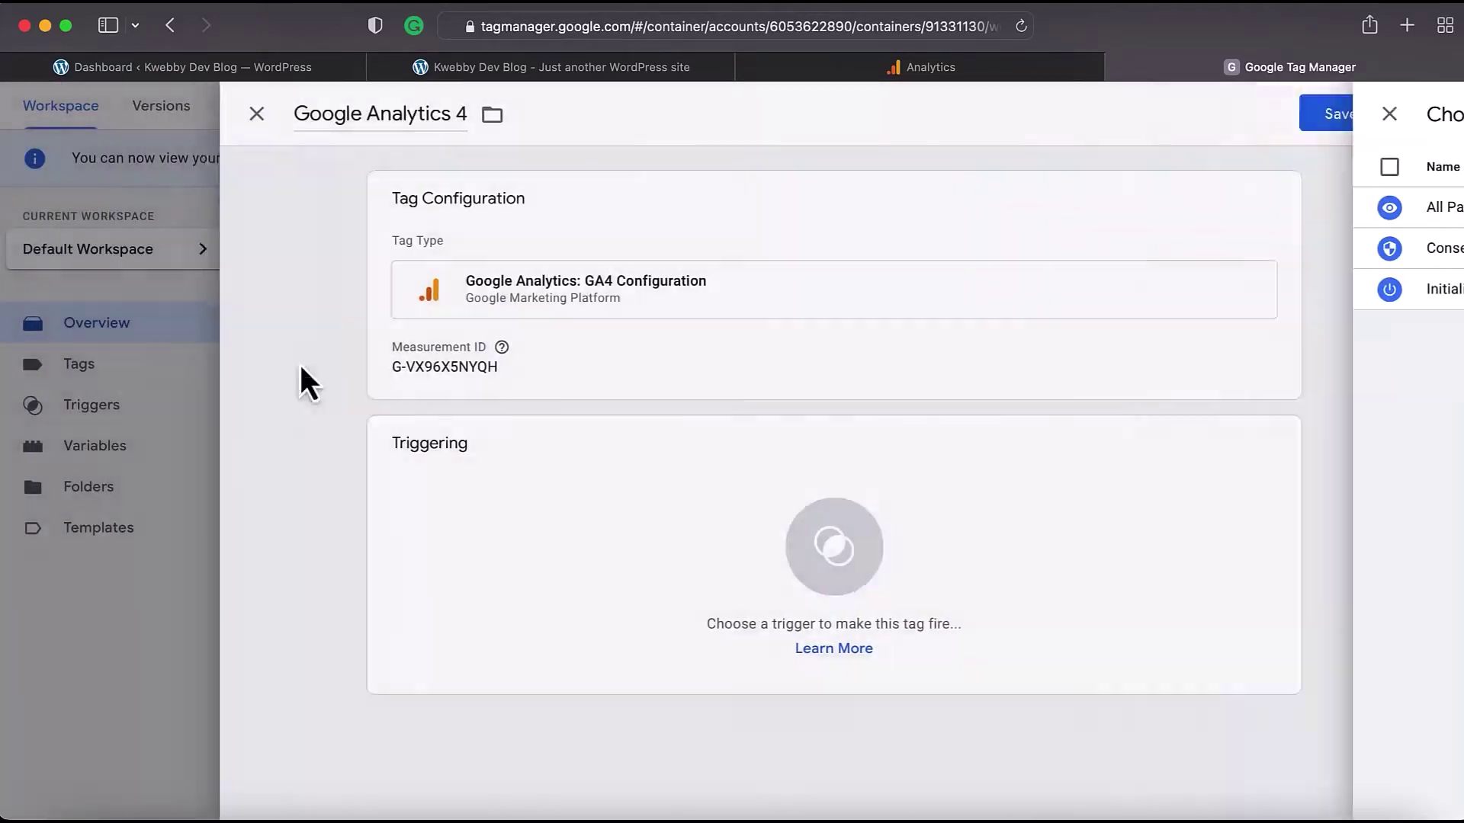
pyautogui.click(1369, 114)
pyautogui.click(873, 332)
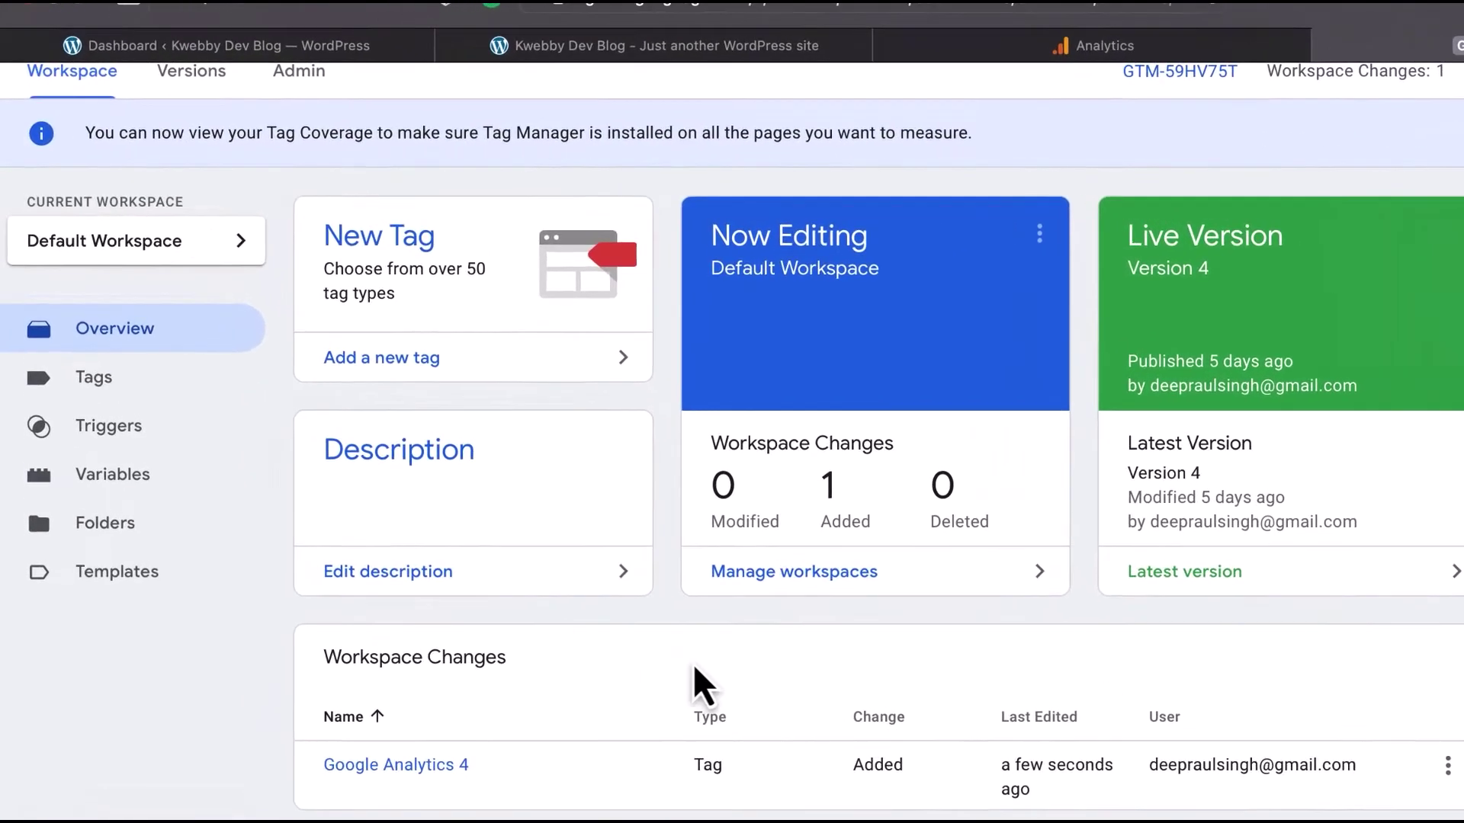
# - Set the Google Analytics 4 tag to fire on All Pages and save it
pyautogui.click(147, 356)
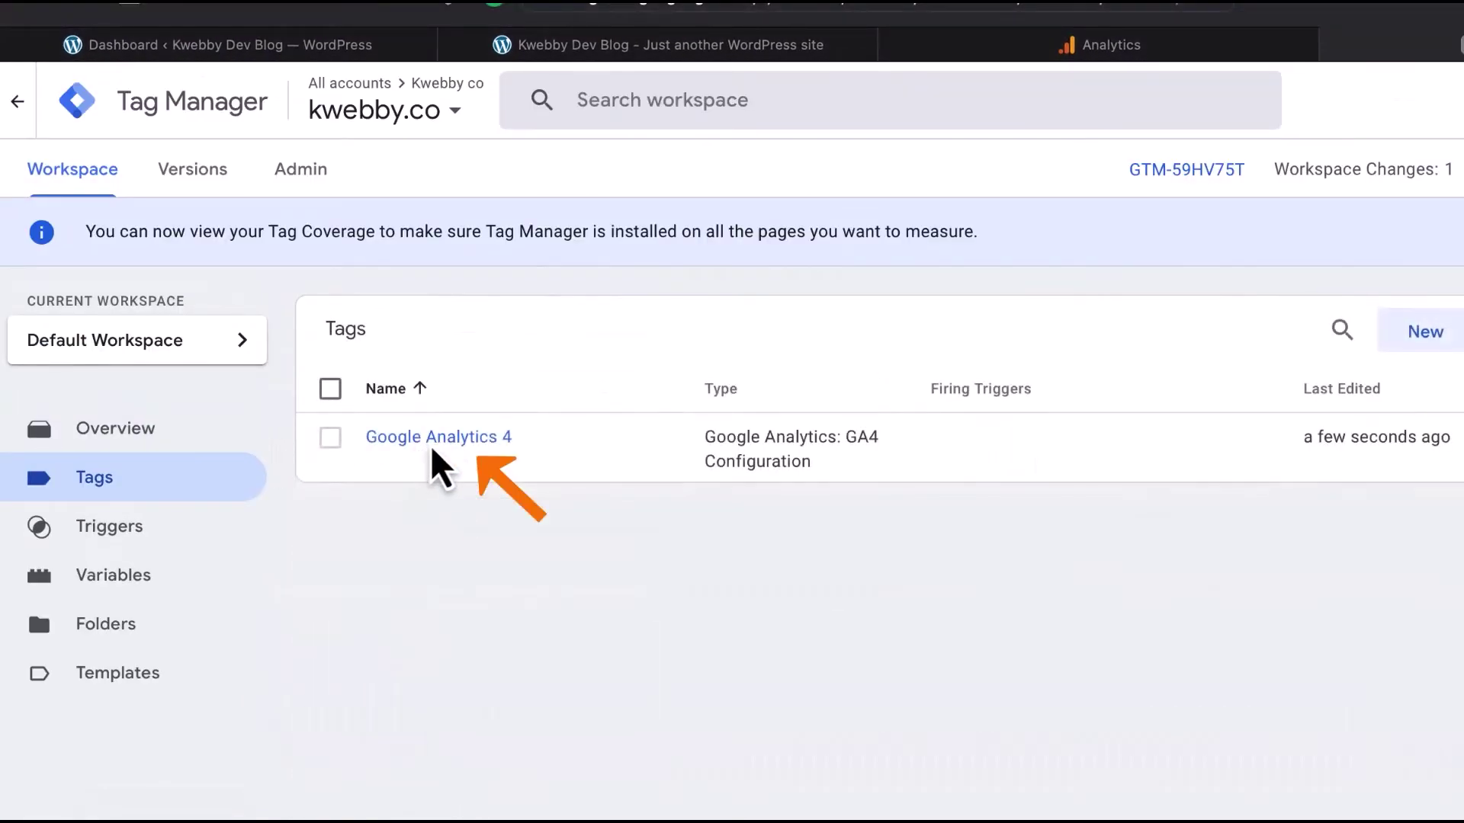
pyautogui.click(442, 438)
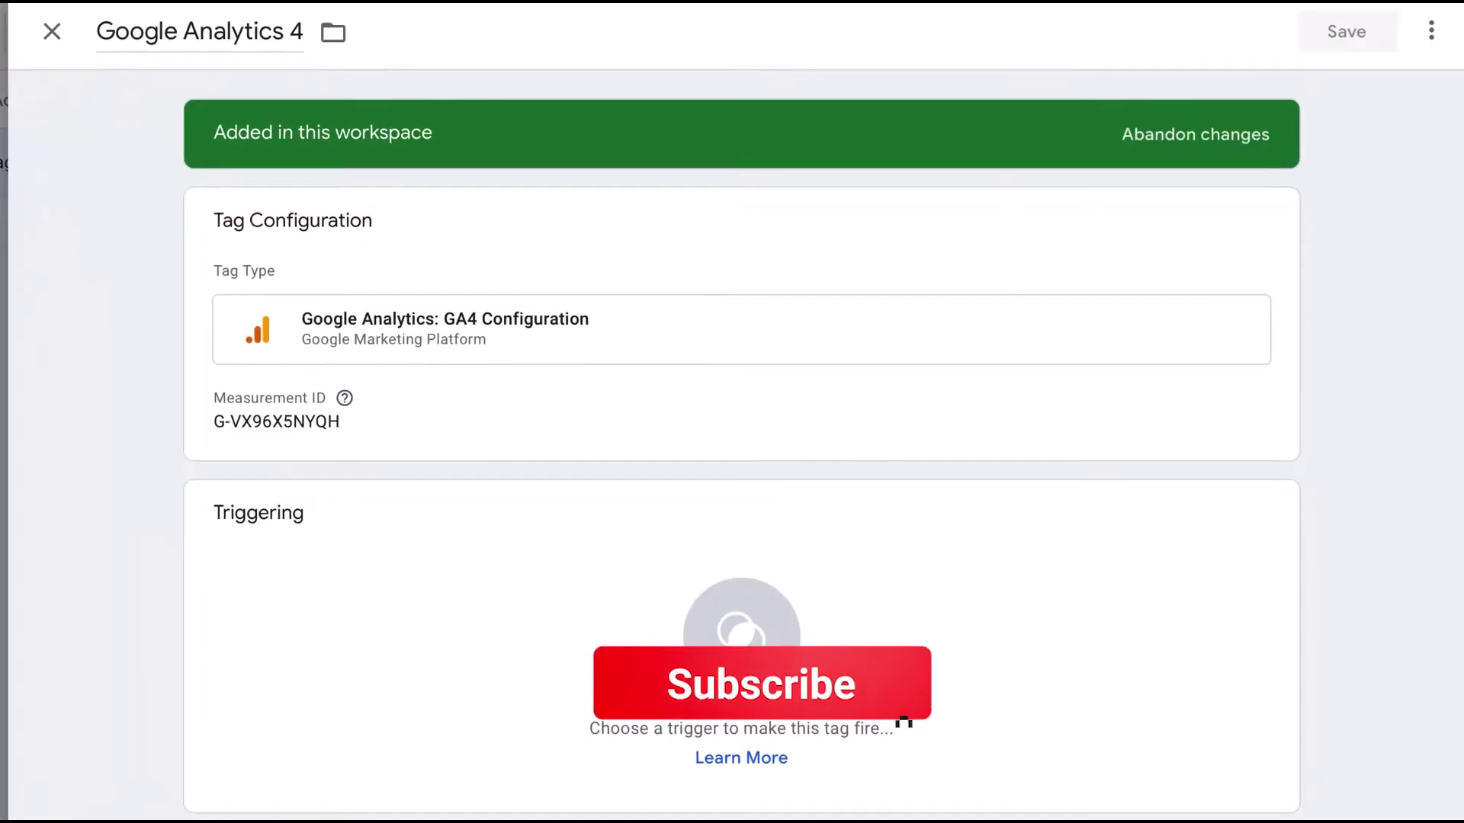
pyautogui.click(739, 633)
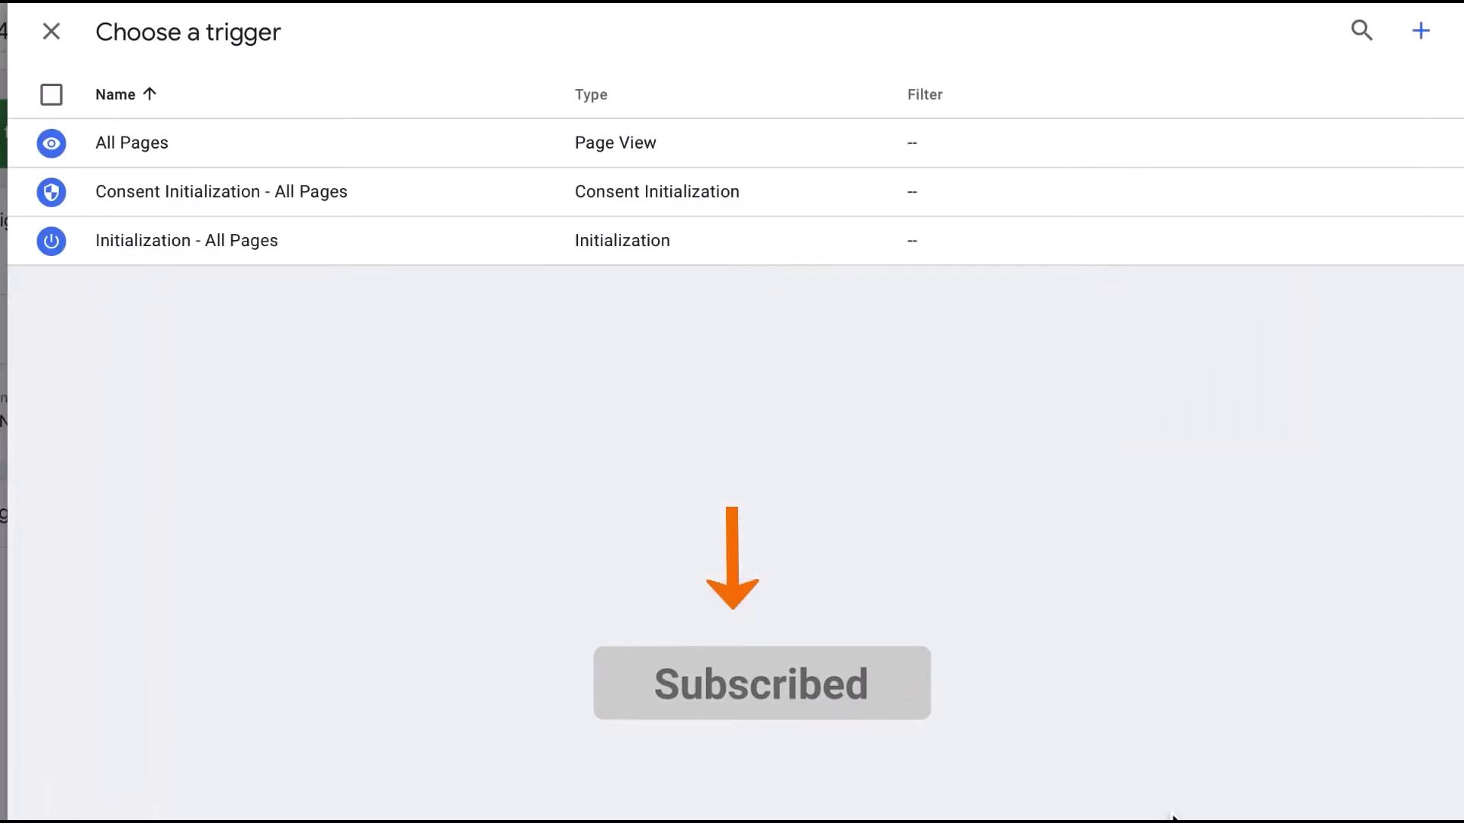
pyautogui.click(186, 163)
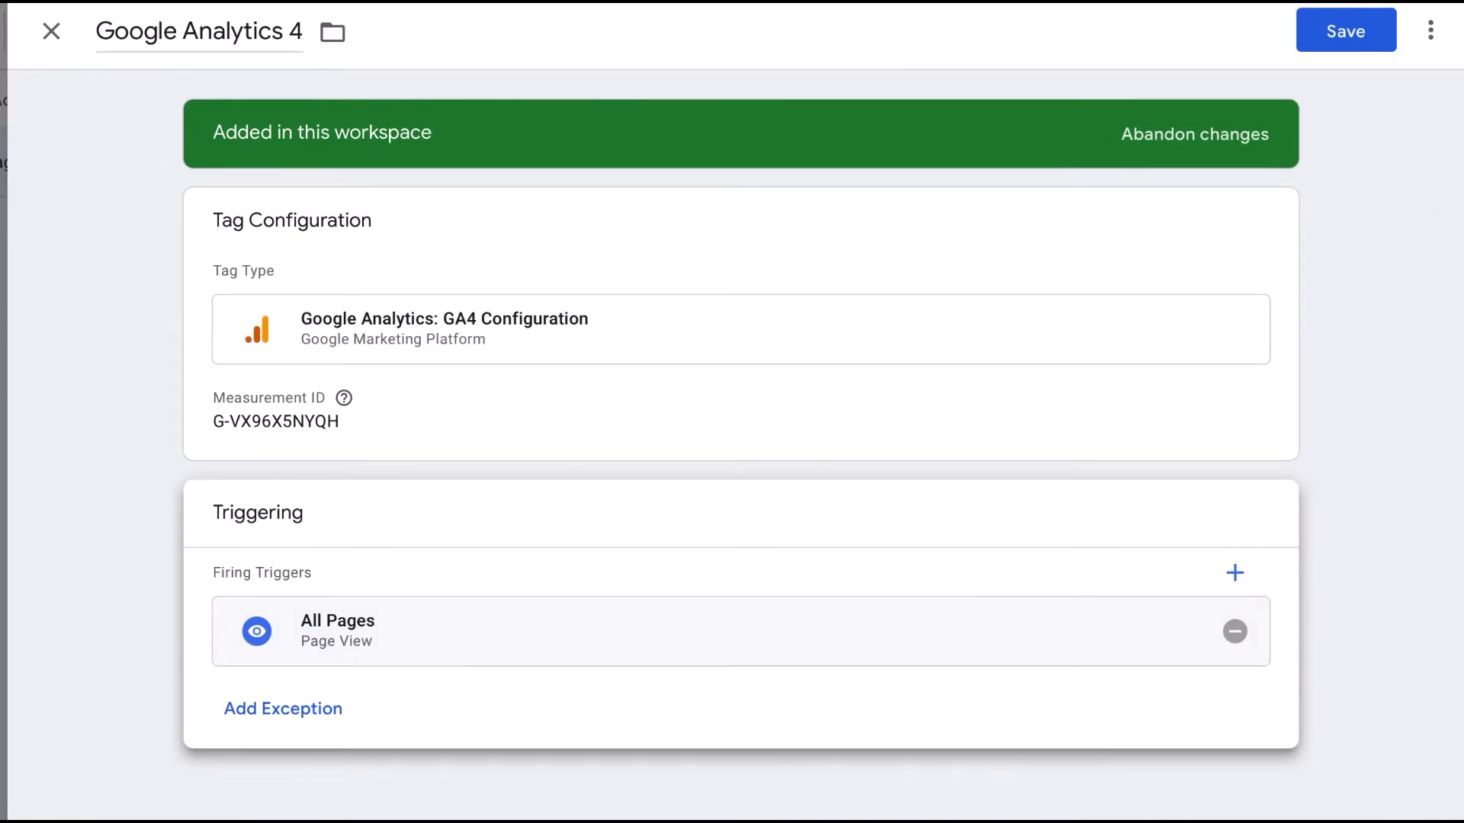
pyautogui.click(1340, 38)
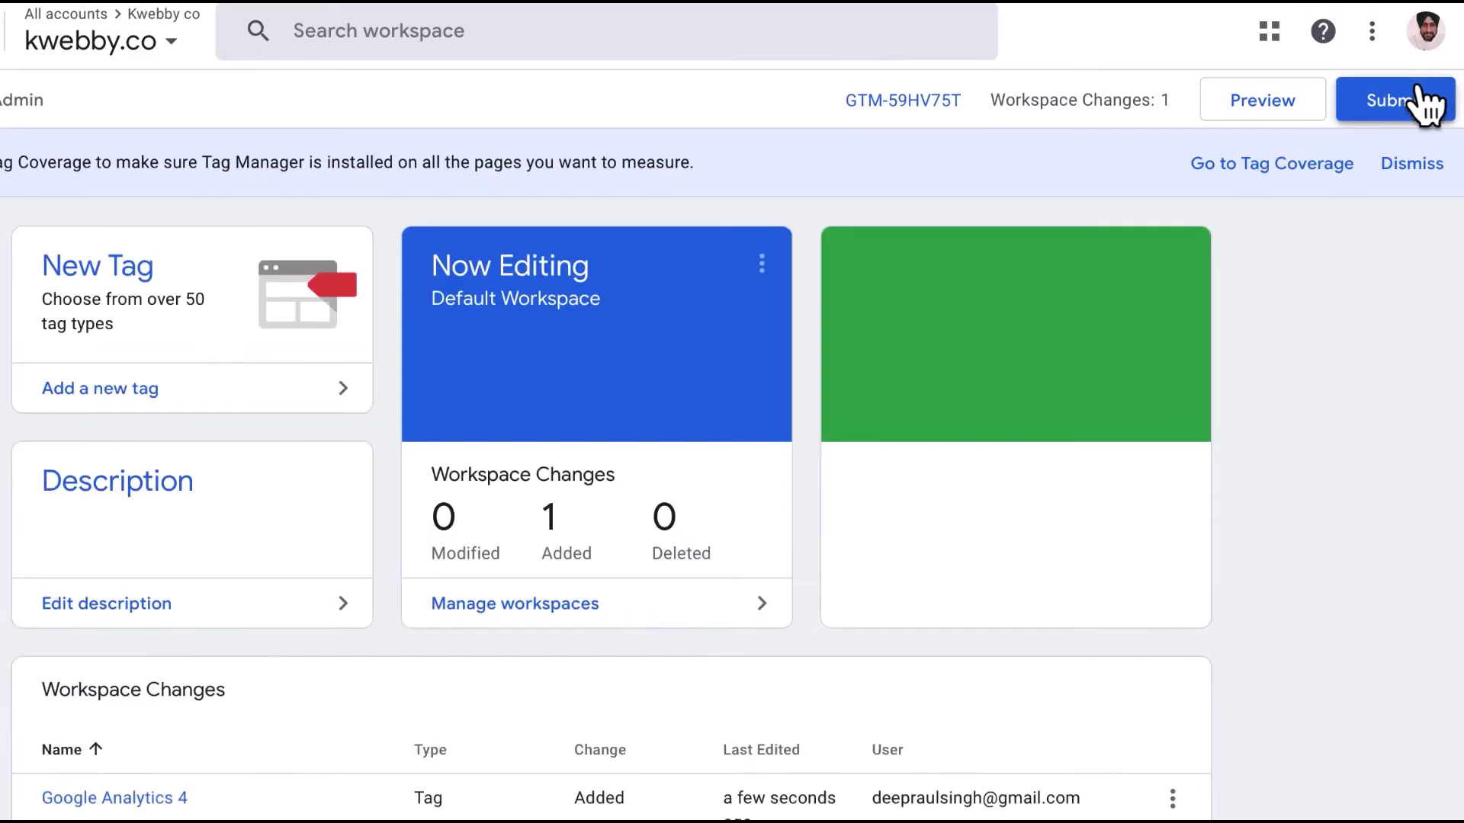
# - Publish version 'Added Google Analytics 4' with the description 'GAwebsite.'
pyautogui.click(1428, 98)
pyautogui.click(308, 321)
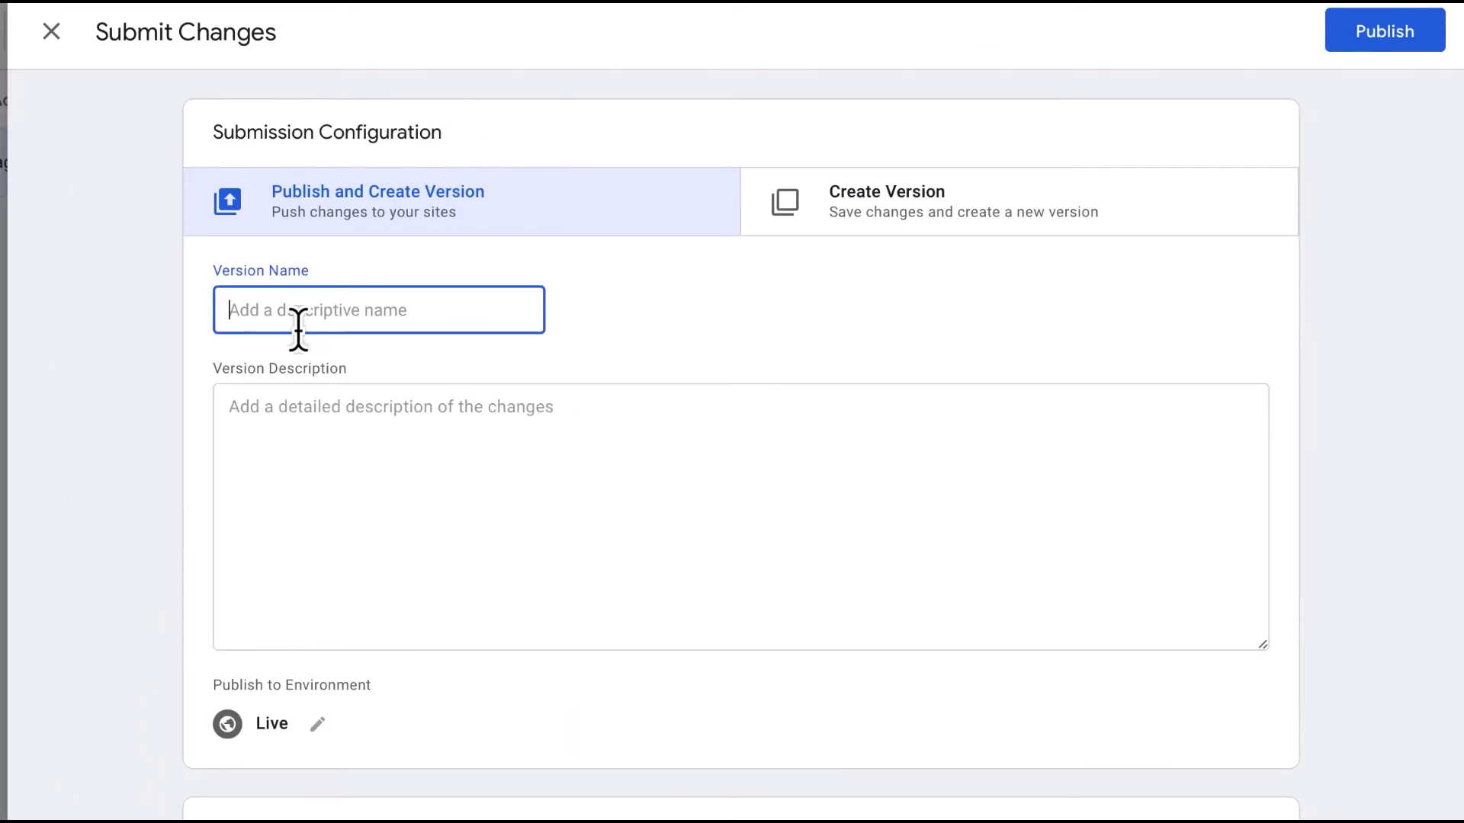
pyautogui.write('G')
pyautogui.press('BackSpace')
pyautogui.write('Added Google Anal')
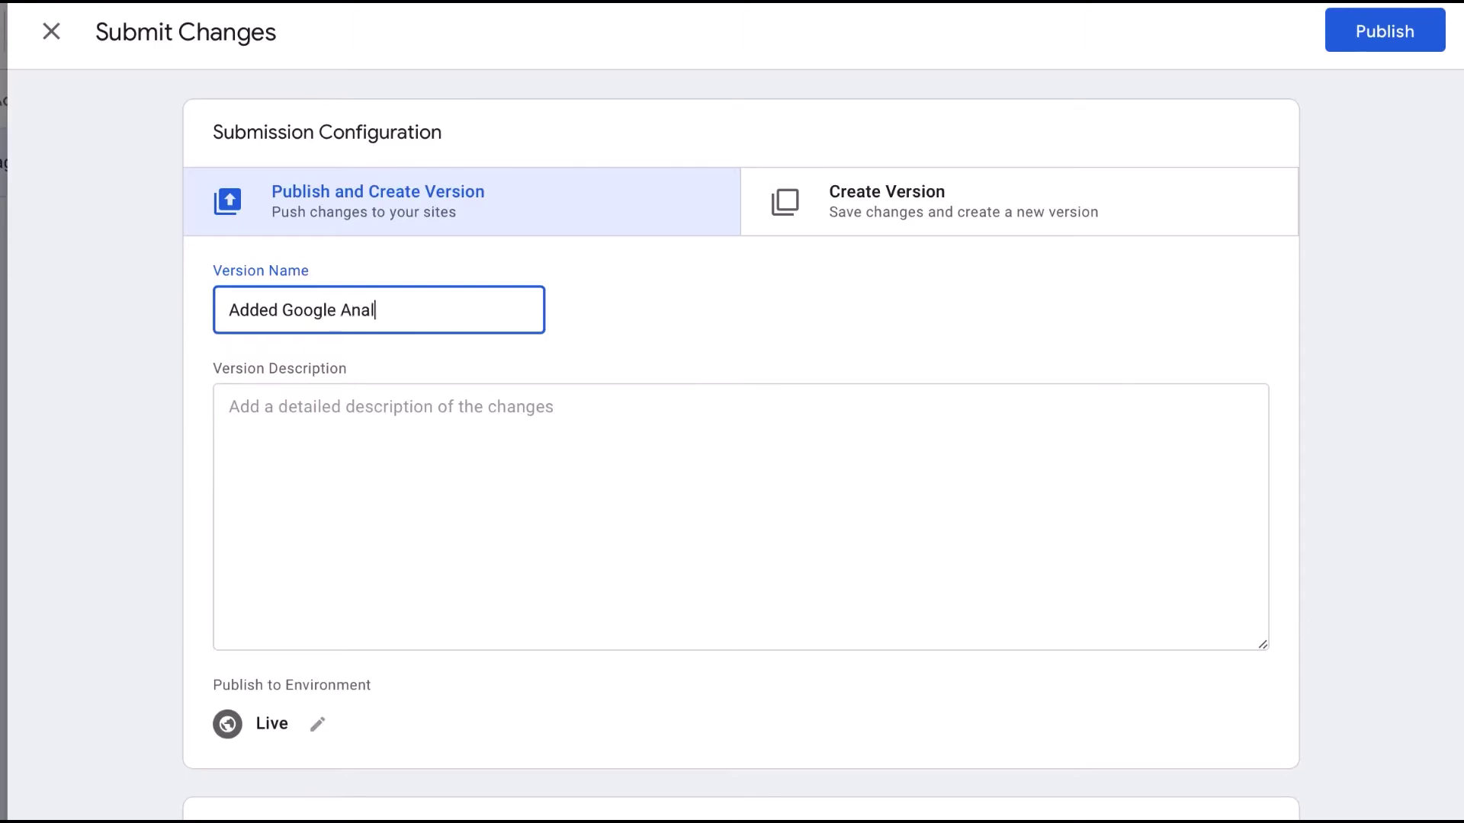
pyautogui.press('BackSpace')
pyautogui.press('BackSpace')
pyautogui.write('4')
pyautogui.press('Tab')
pyautogui.write('GA')
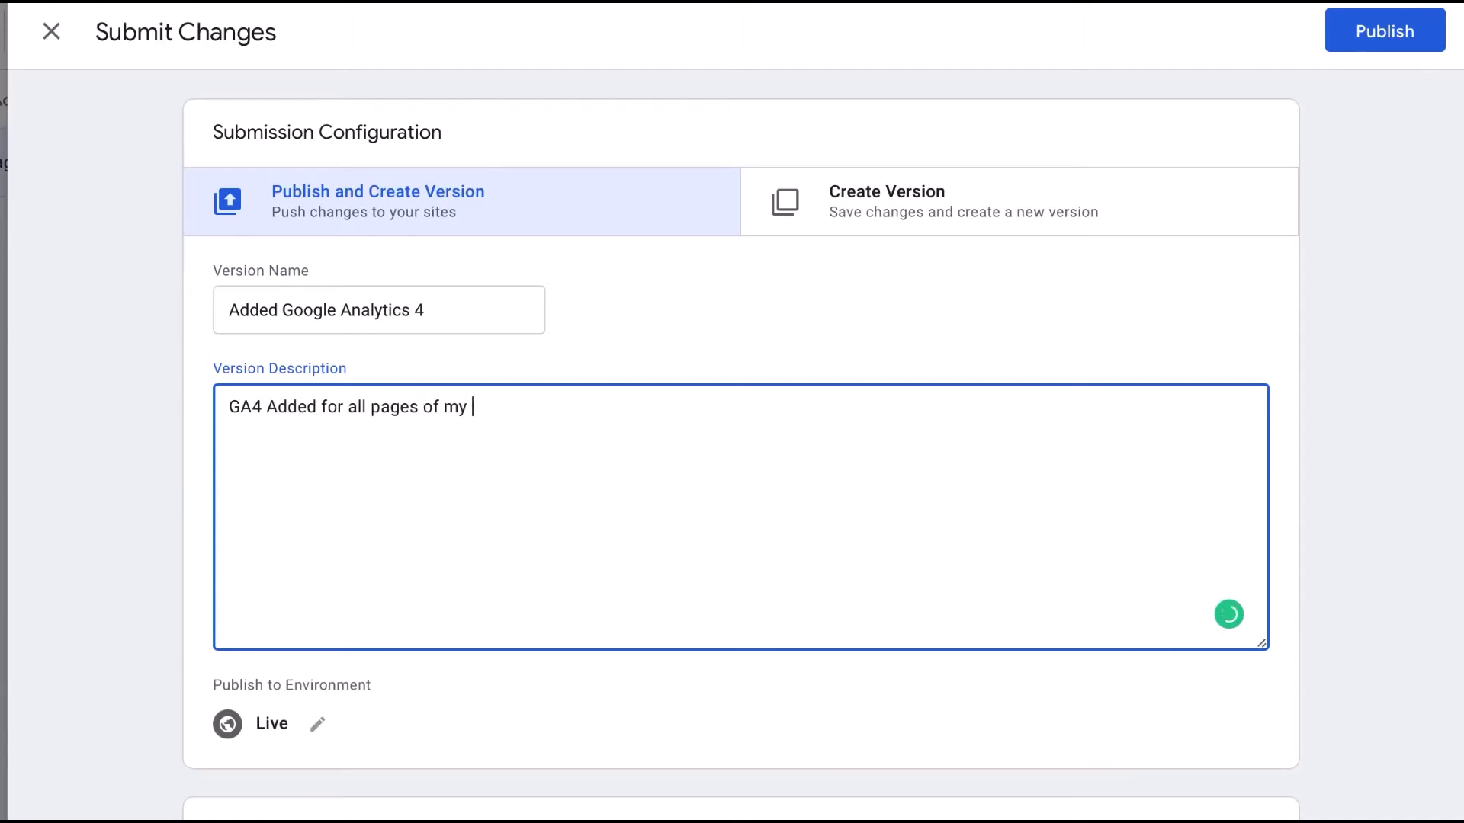
pyautogui.write('website.')
pyautogui.click(1395, 38)
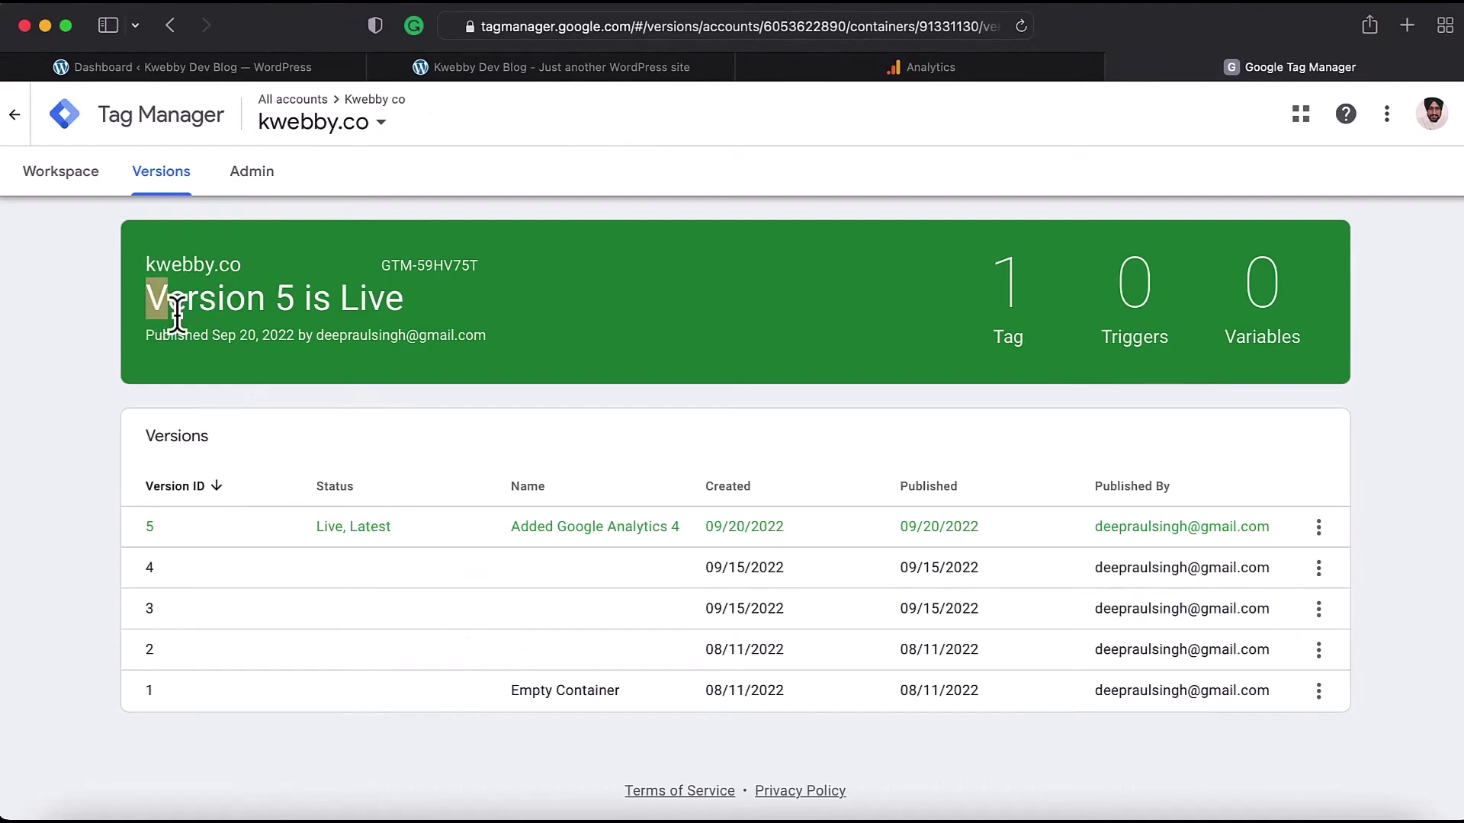
pyautogui.moveTo(176, 312); pyautogui.dragTo(503, 318)
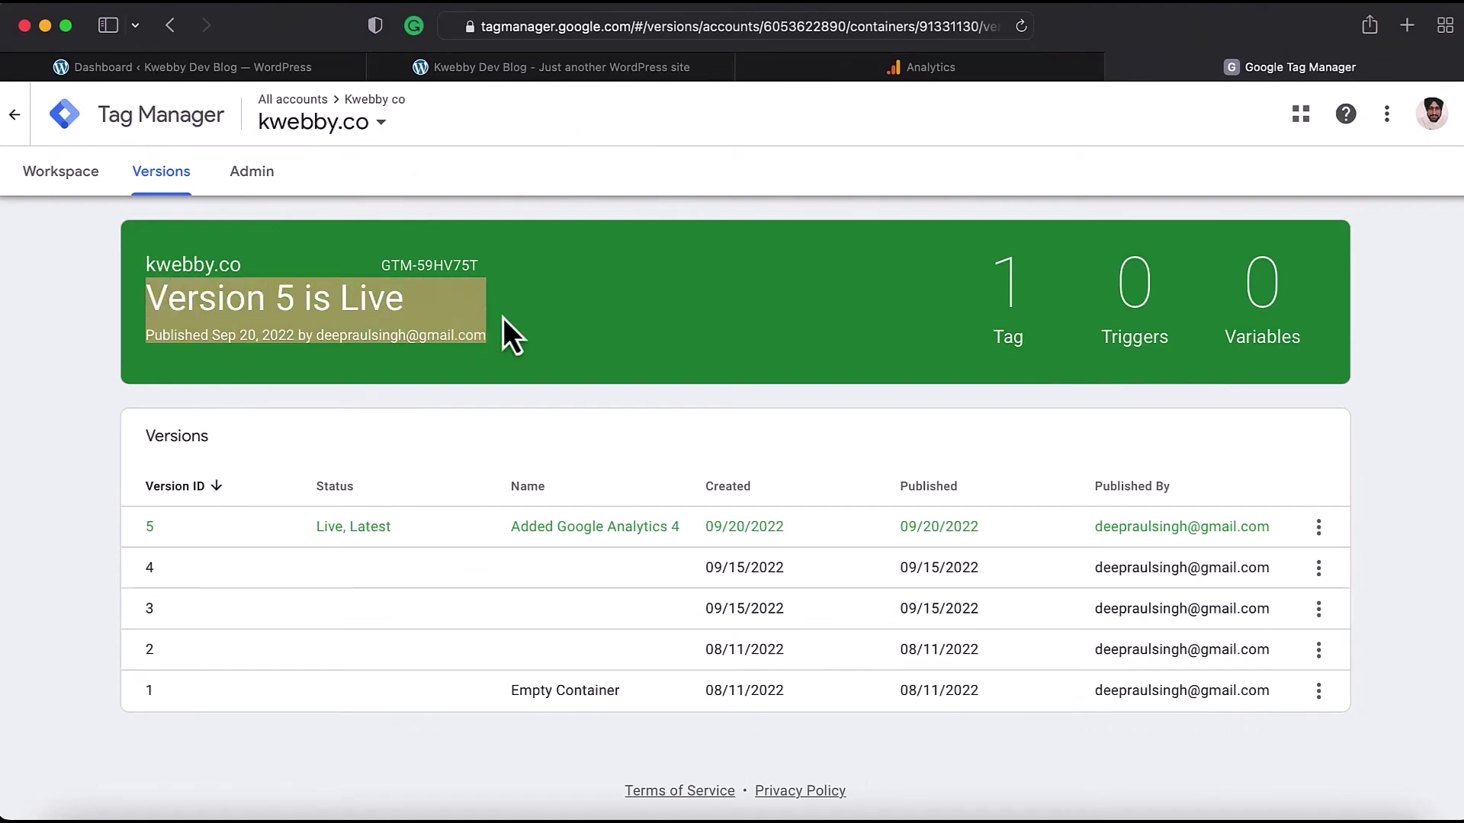
# - Clear the highlight on the Version 5 live summary and bring Google Chrome forward
pyautogui.click(503, 318)
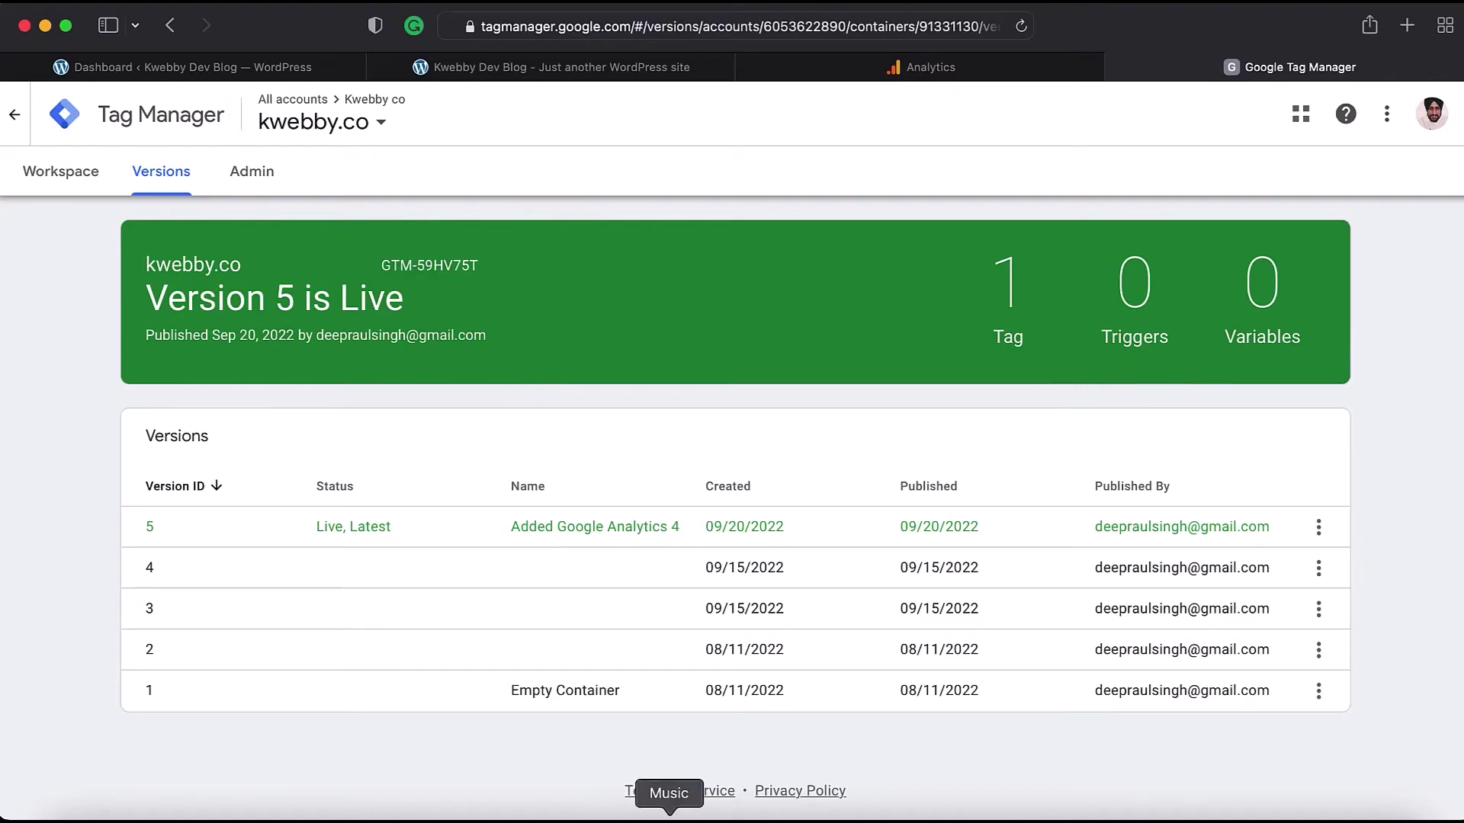
pyautogui.click(994, 817)
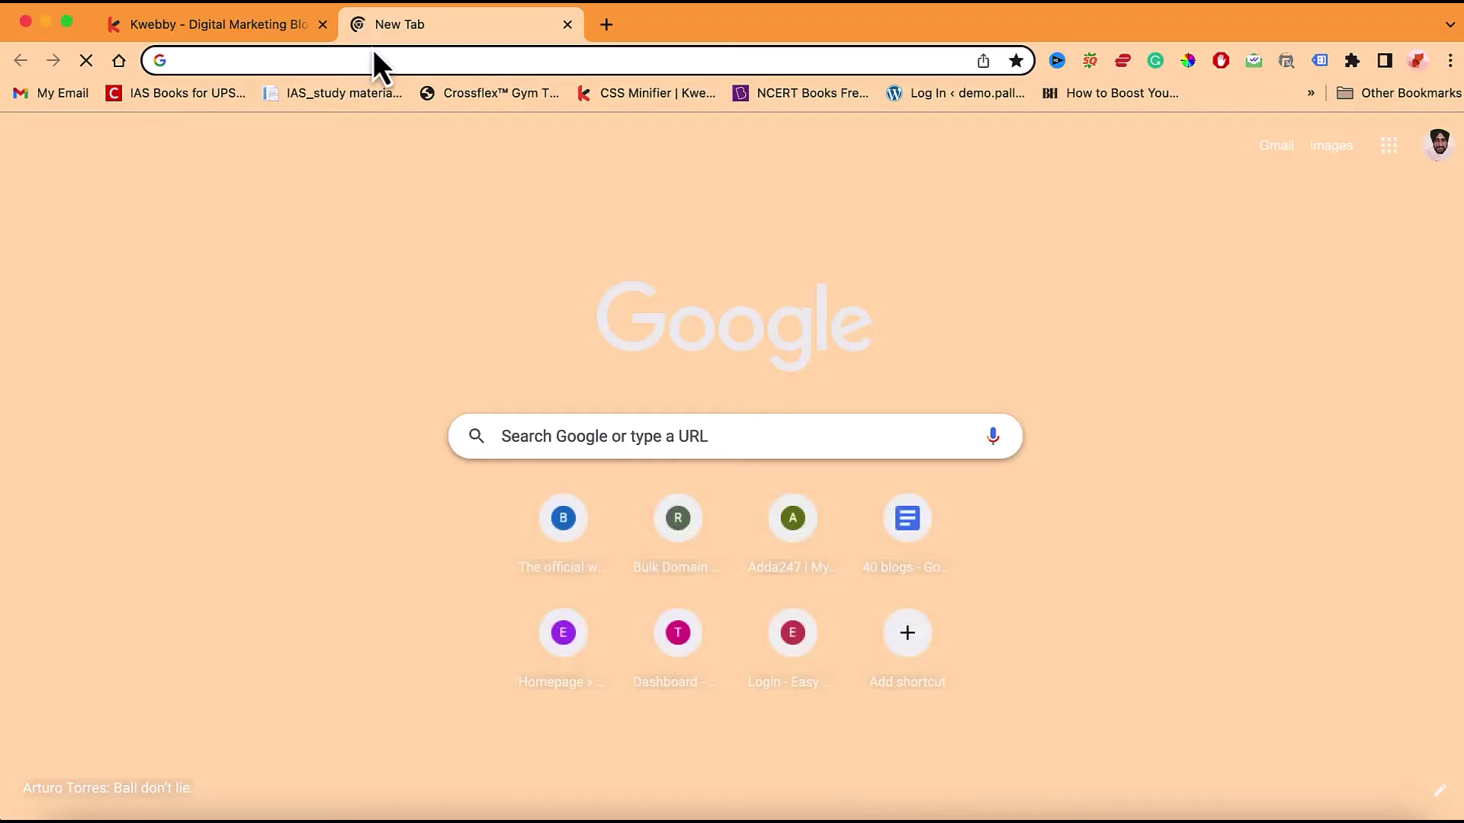
# - Load kwebby.co in Chrome
pyautogui.write('kwebby.co')
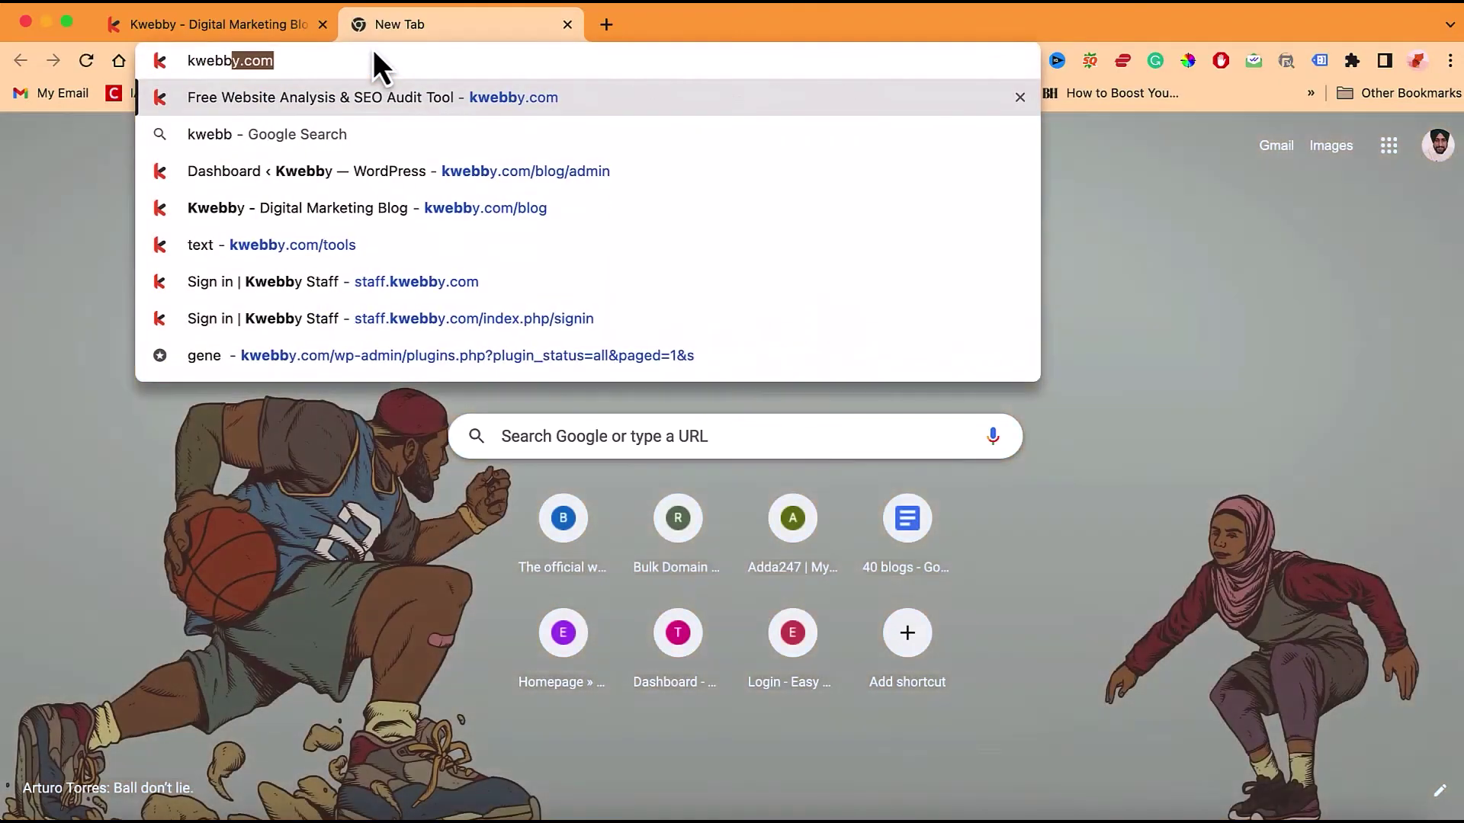
pyautogui.press('Delete')
pyautogui.press('Return')
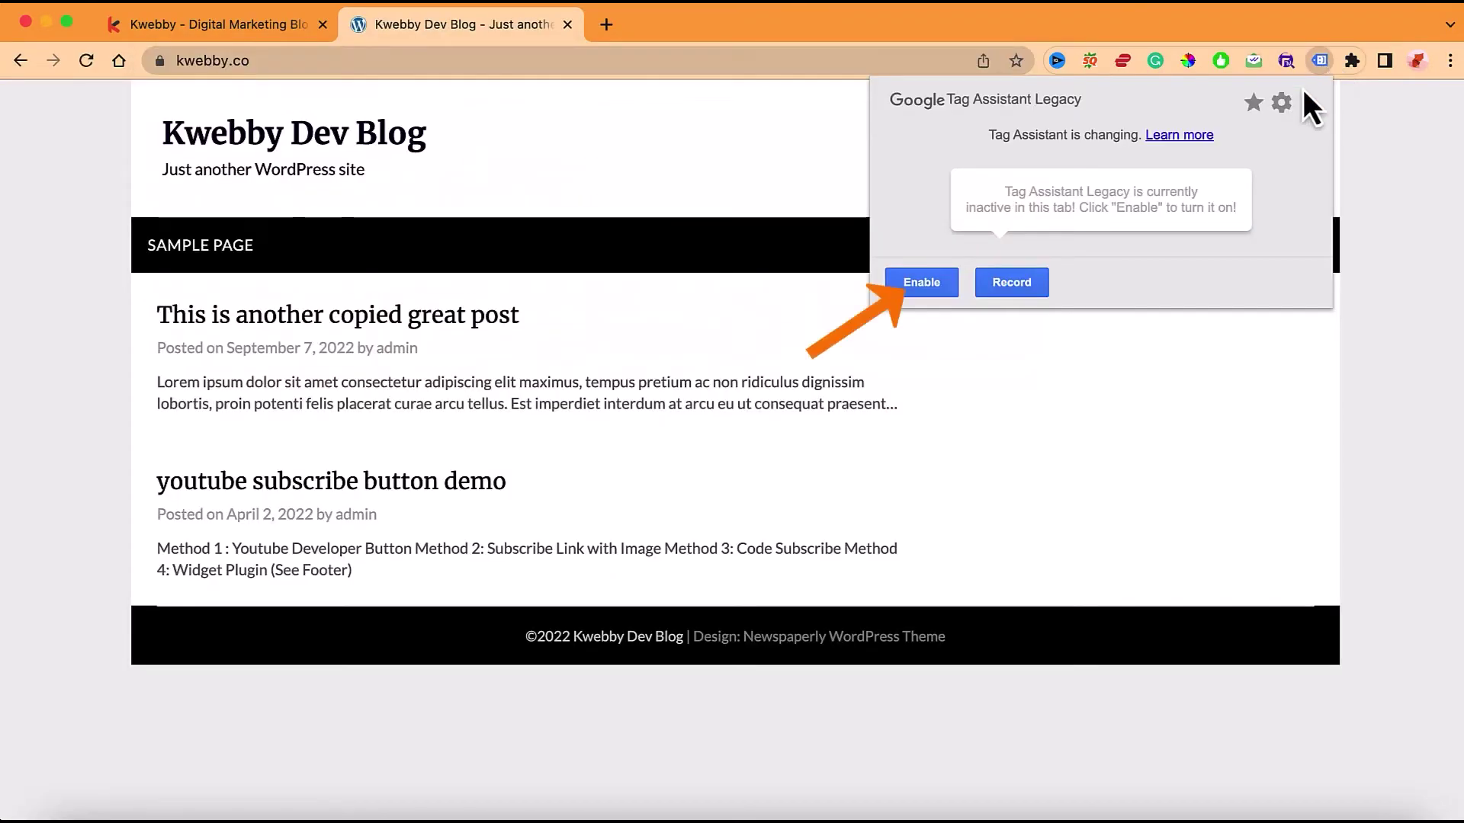
# - Enable Tag Assistant, reload, and inspect the detected Global site tag G-VX96X5NYQH
pyautogui.click(922, 376)
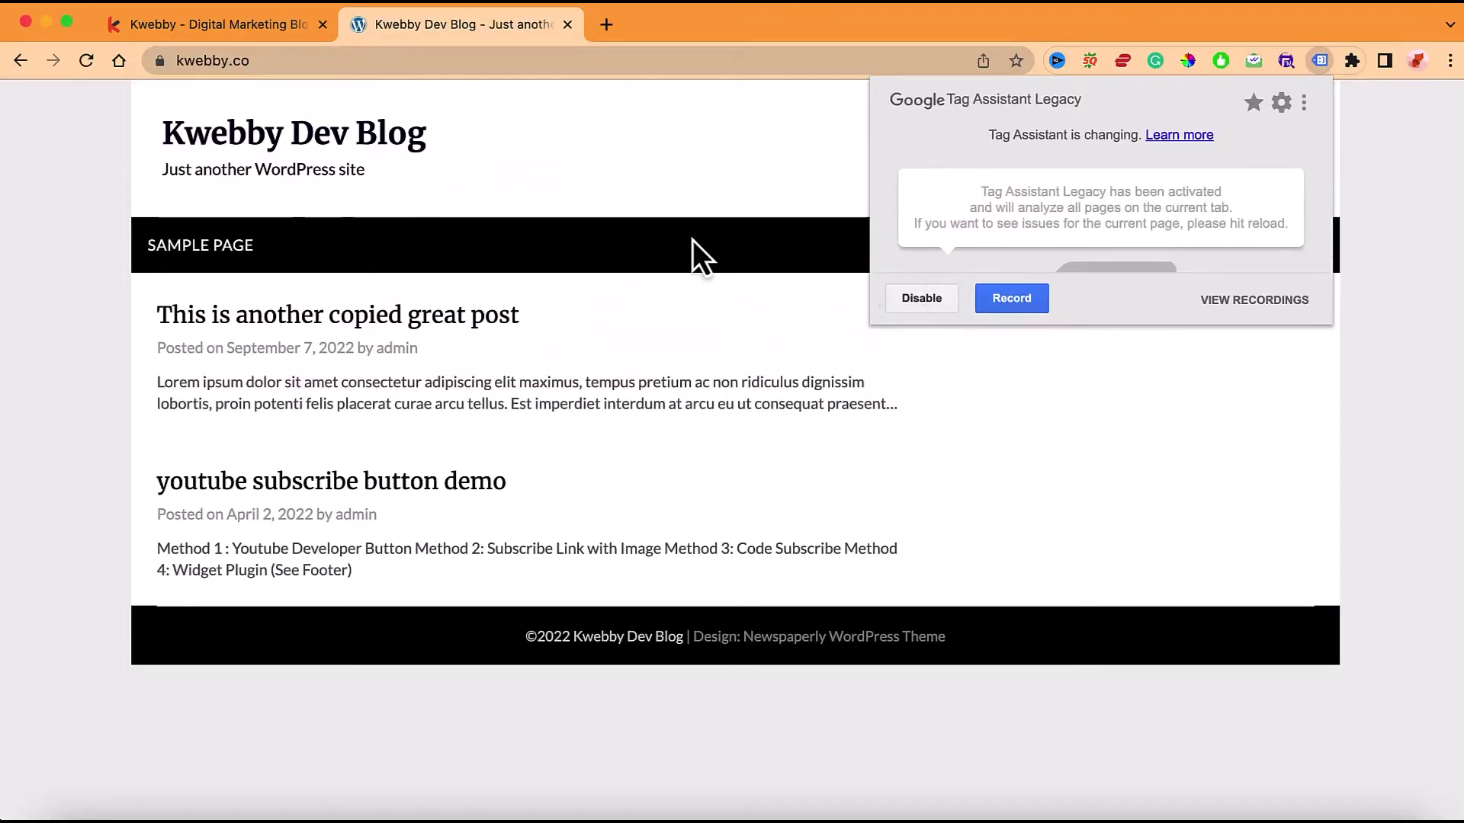
pyautogui.click(94, 68)
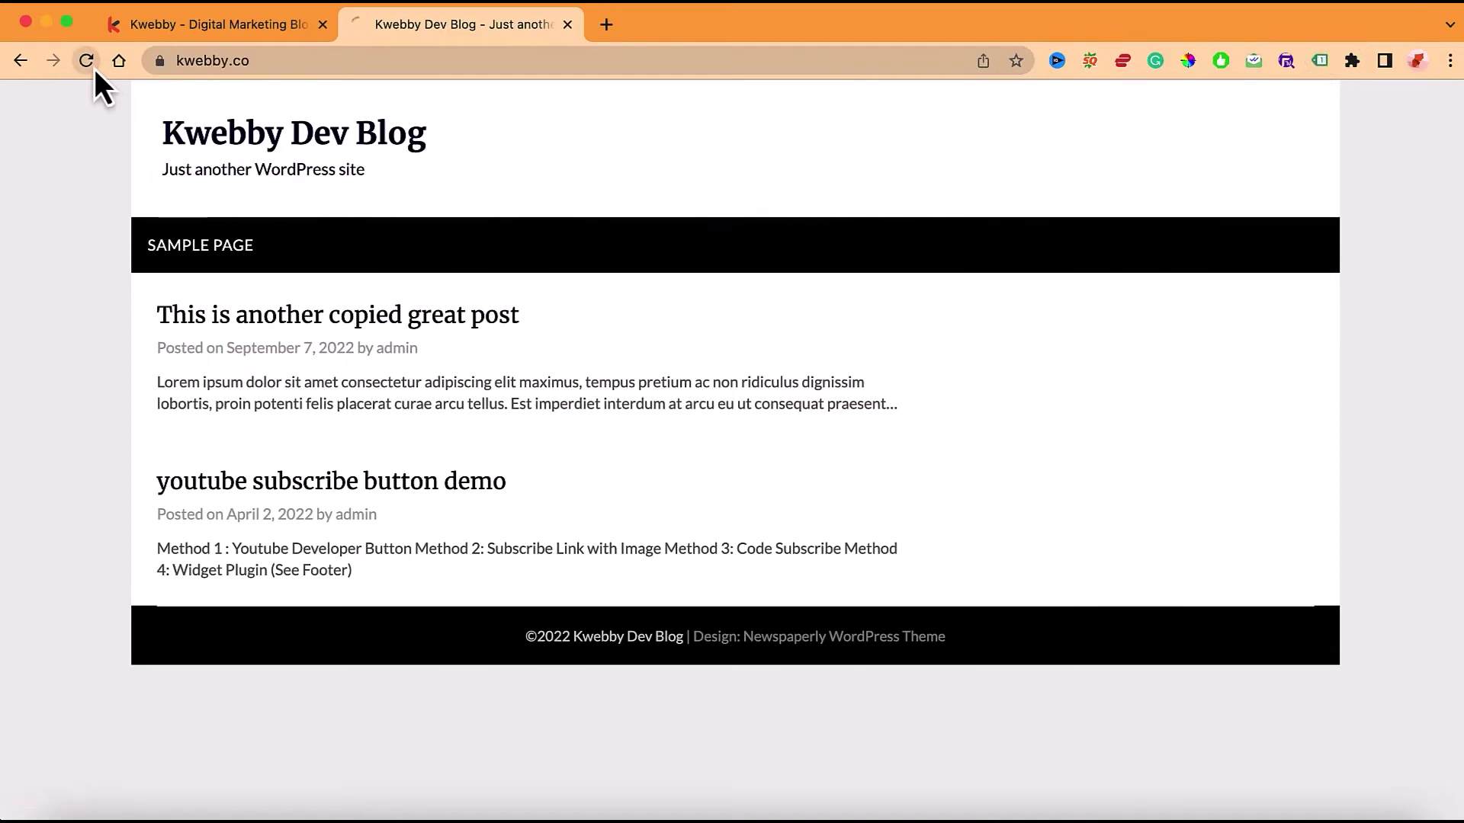
pyautogui.click(1321, 61)
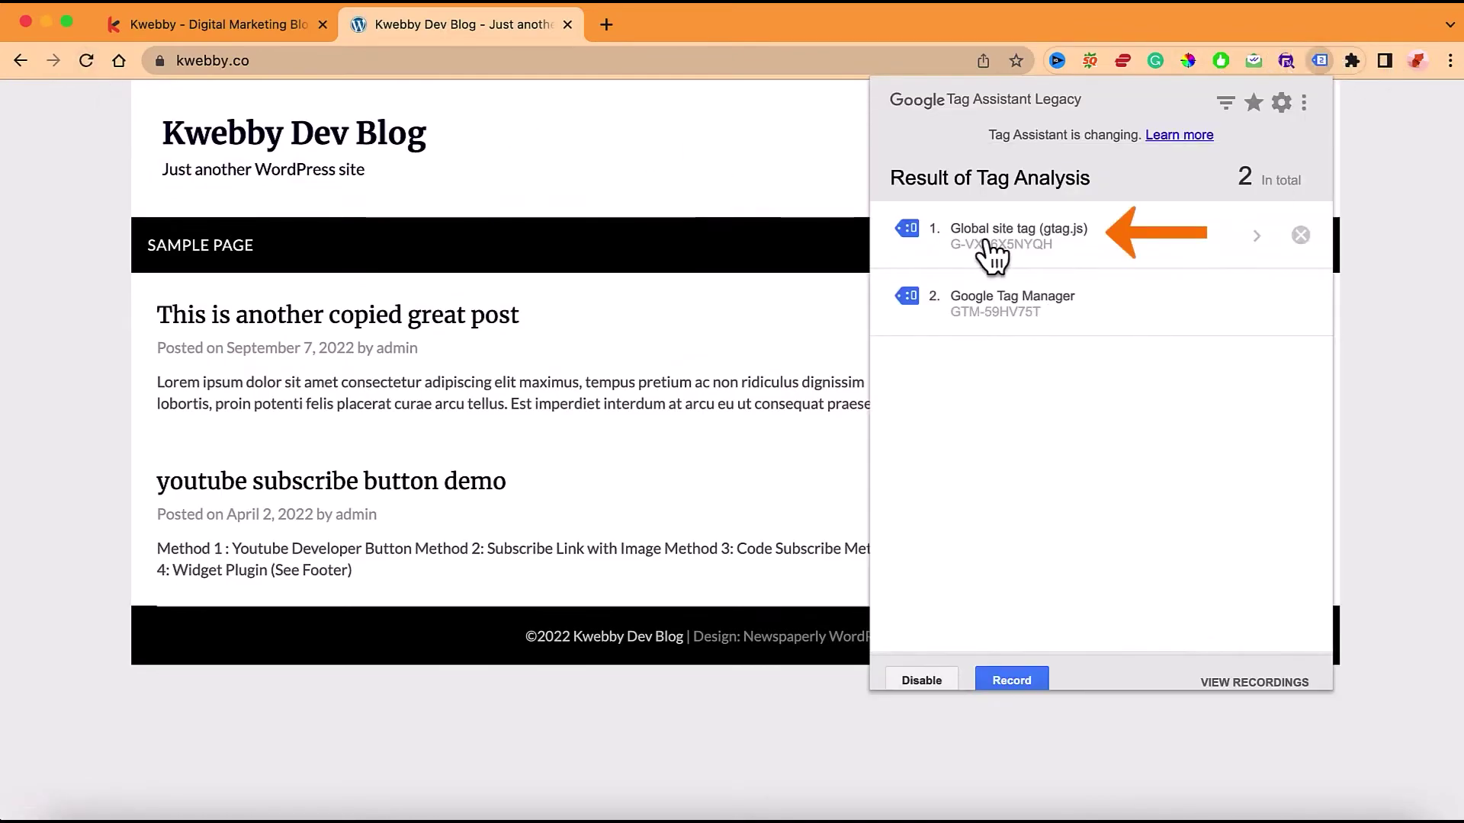
pyautogui.click(1058, 245)
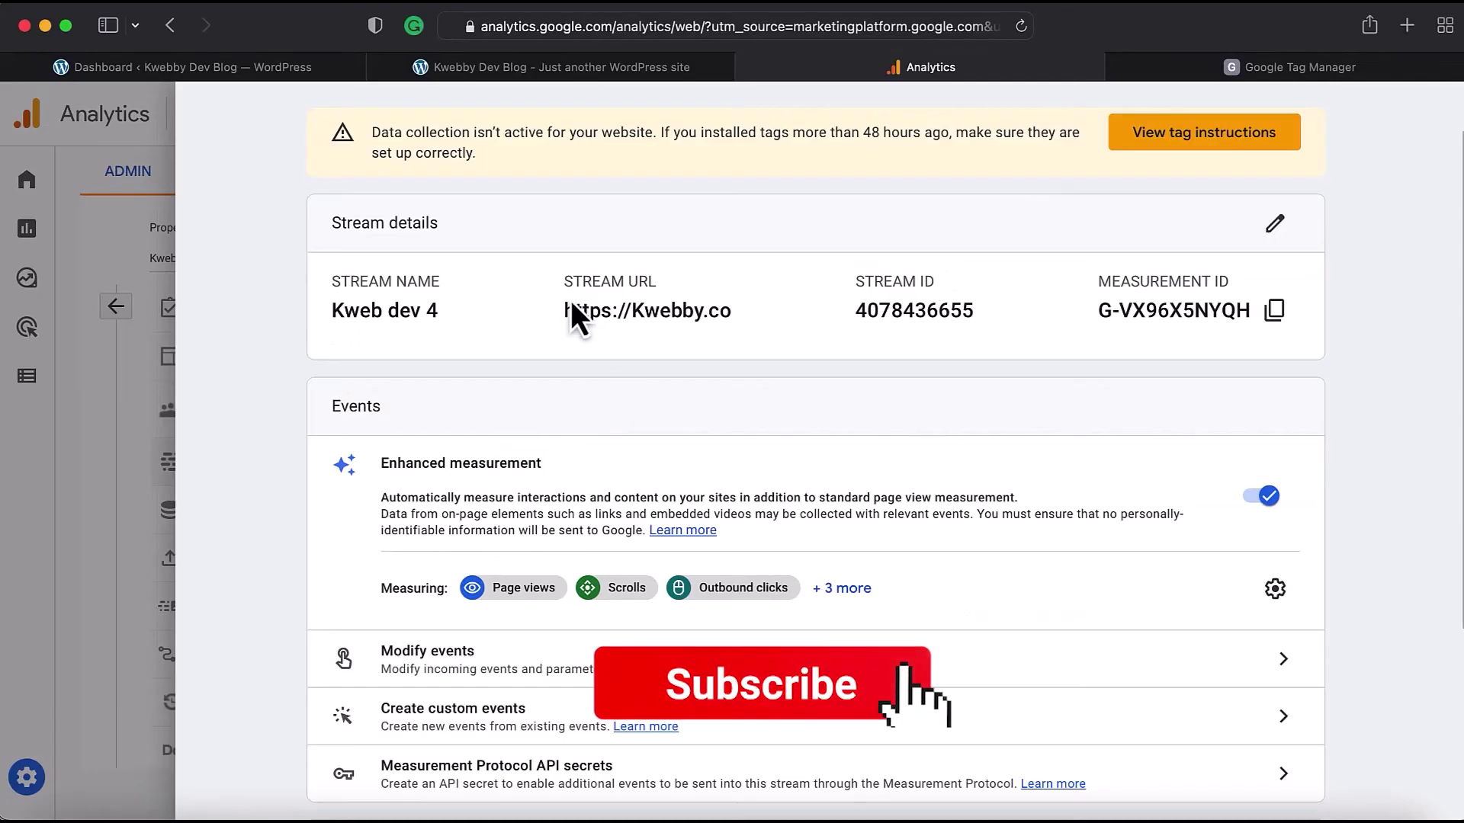
# - Compare the stream's measurement ID, then return to the Google Analytics Home dashboard
pyautogui.moveTo(1099, 310); pyautogui.dragTo(1257, 317)
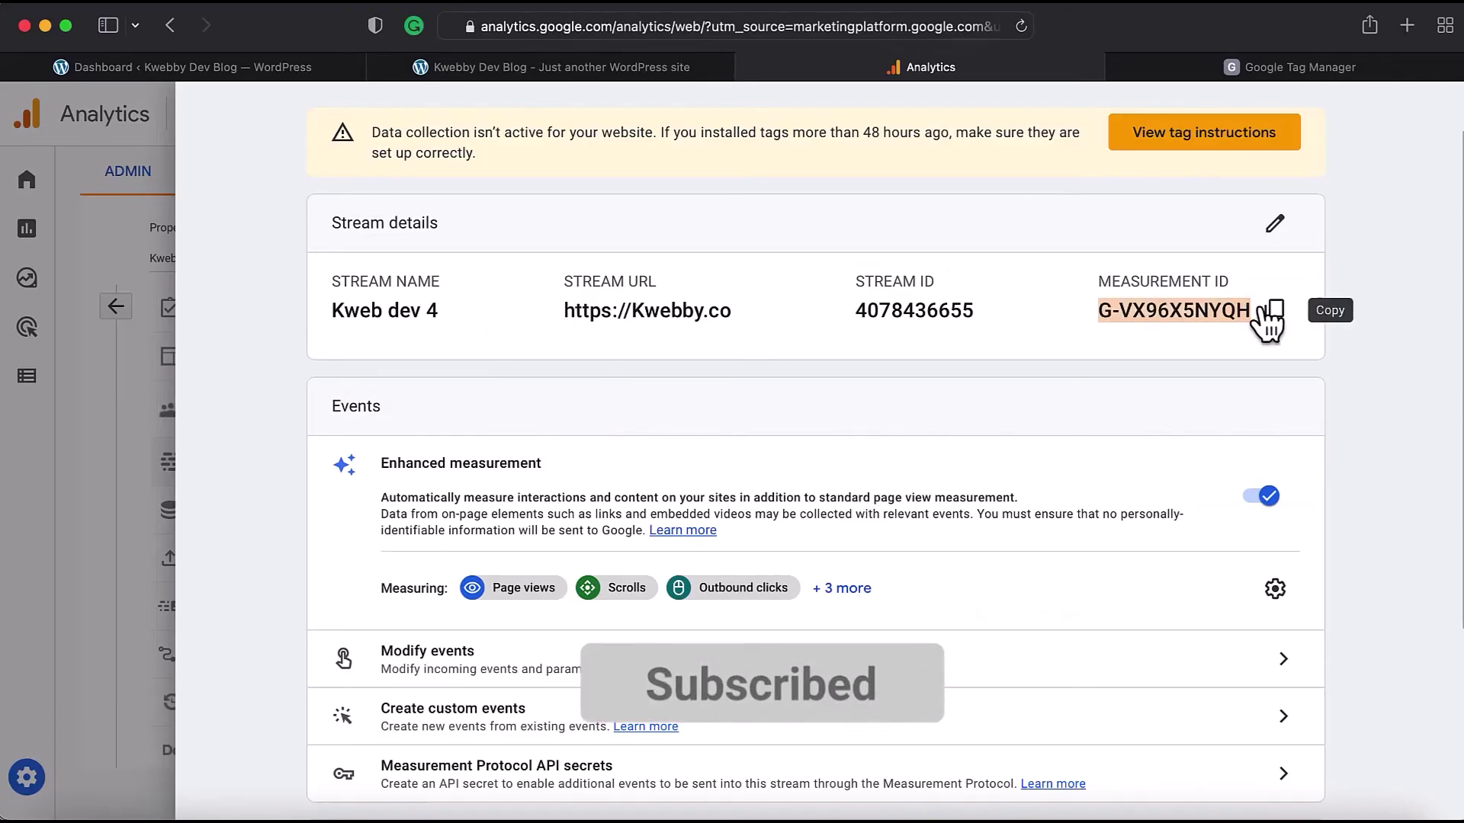
pyautogui.click(125, 277)
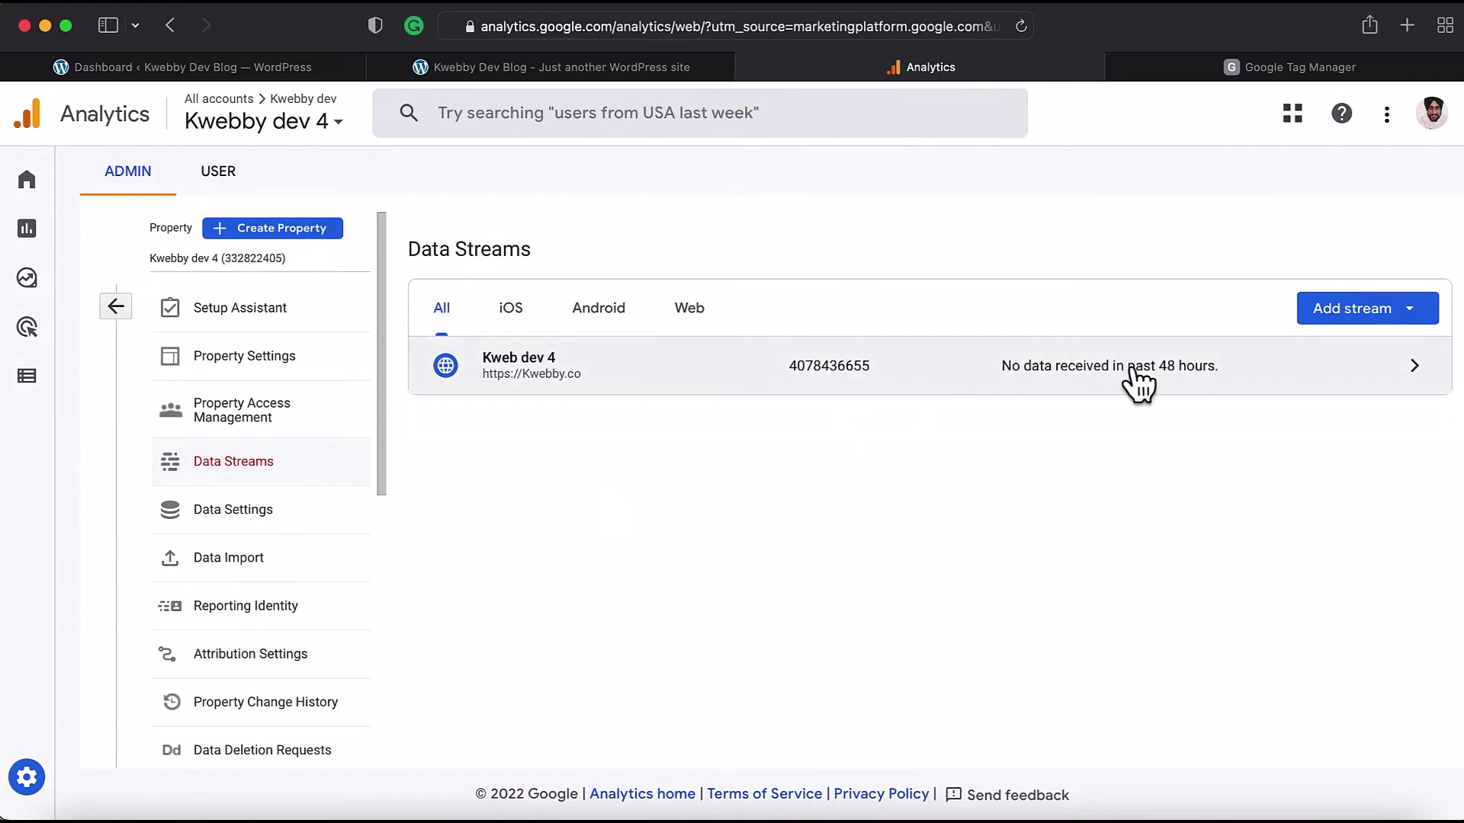
pyautogui.click(14, 194)
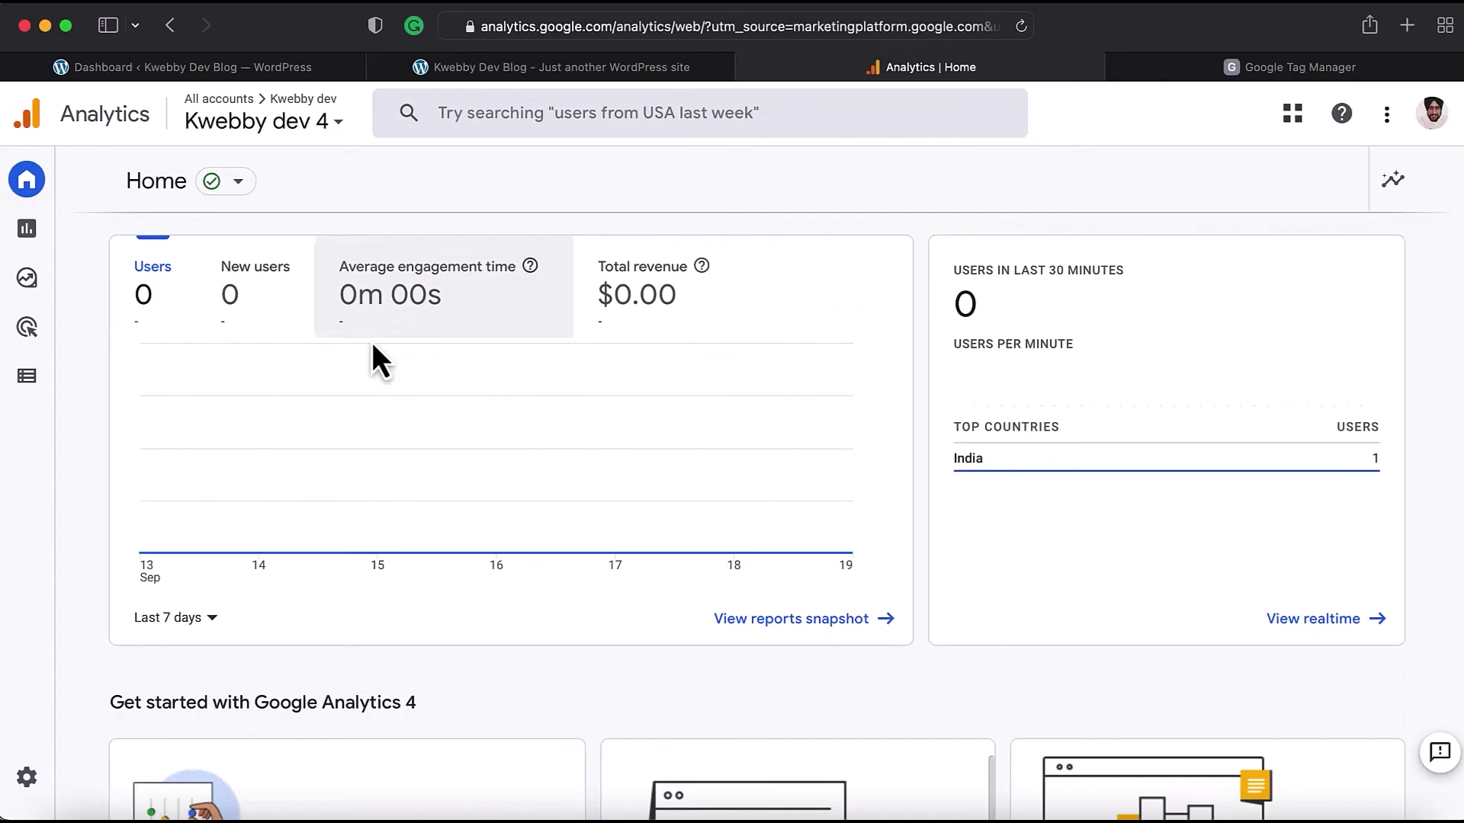
# - Confirm the Users in last 30 minutes card shows 1 user from India
pyautogui.scroll(-3, 371, 342)
pyautogui.scroll(-2, 371, 340)
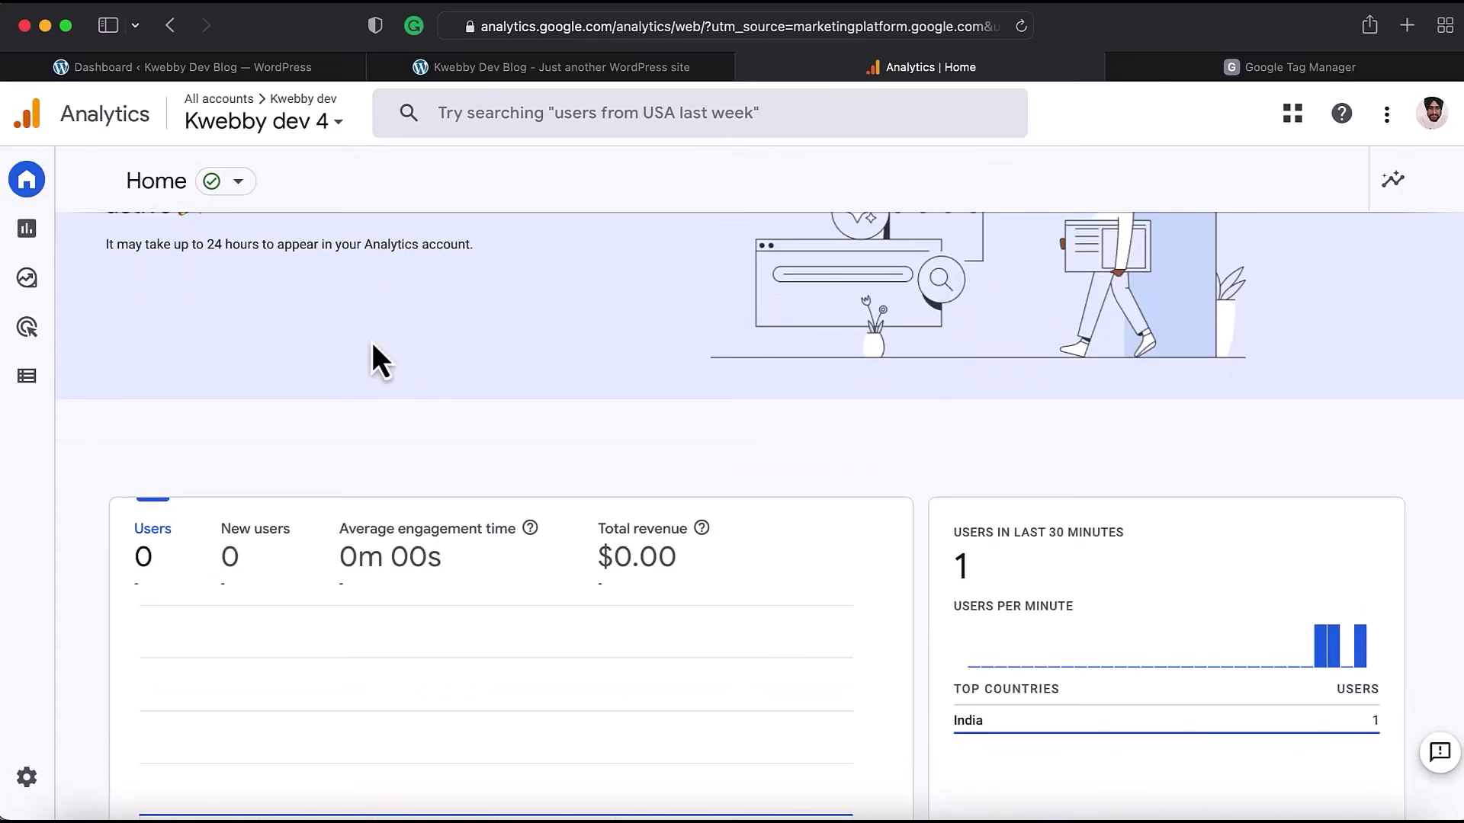
pyautogui.scroll(-3, 370, 340)
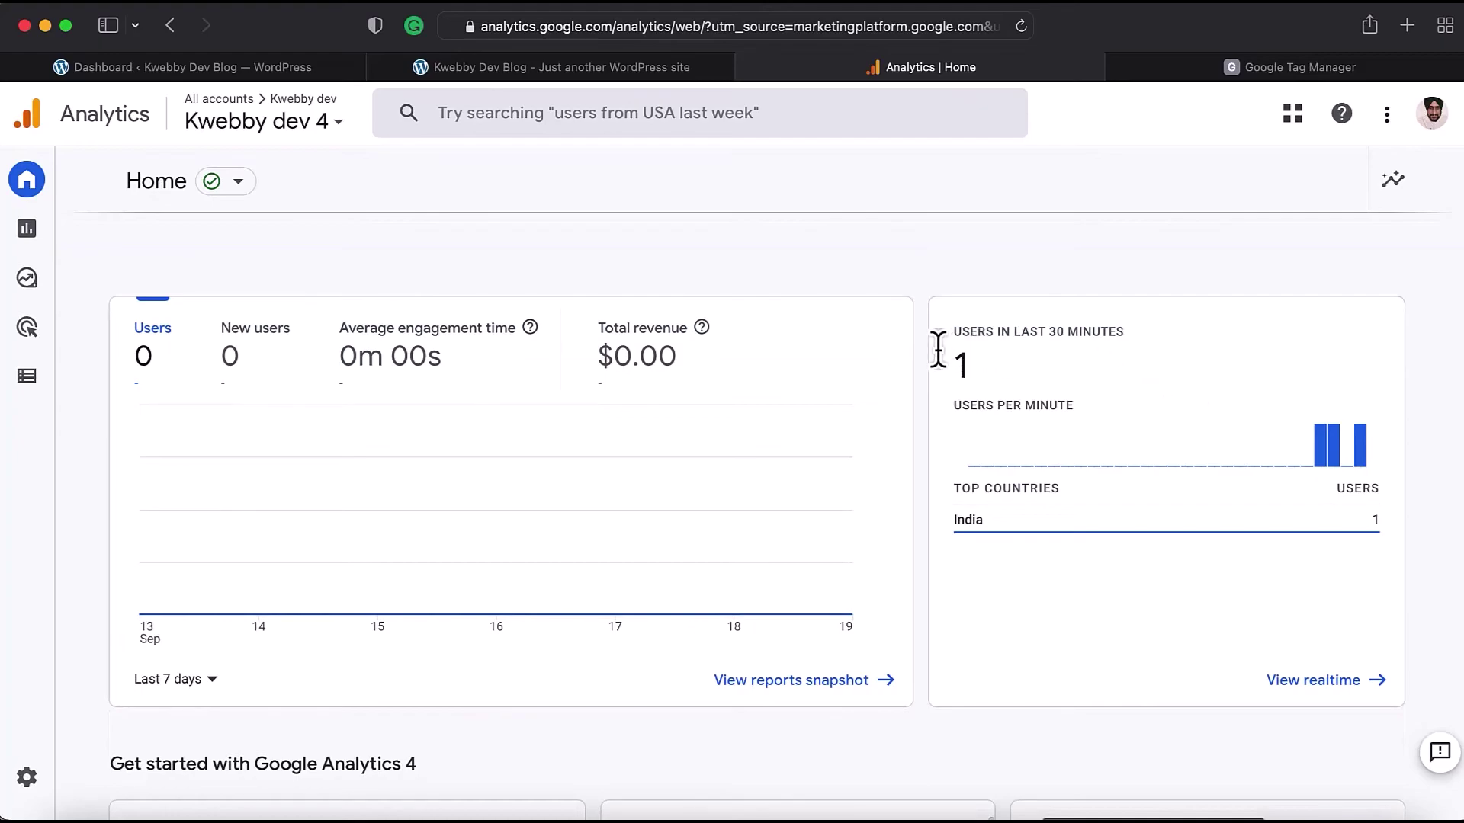
pyautogui.moveTo(944, 339); pyautogui.dragTo(1031, 347)
pyautogui.scroll(-10, 958, 393)
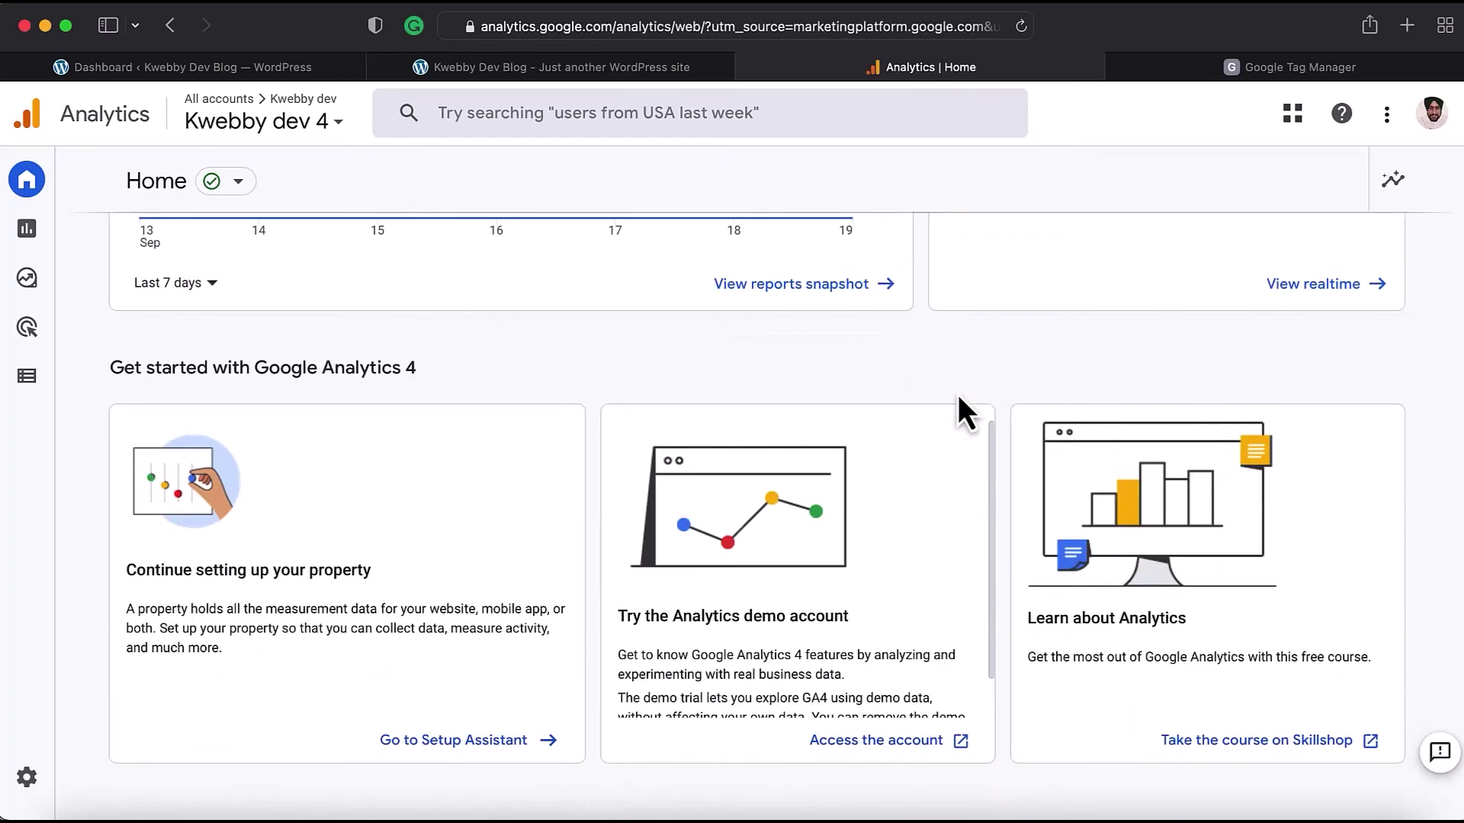